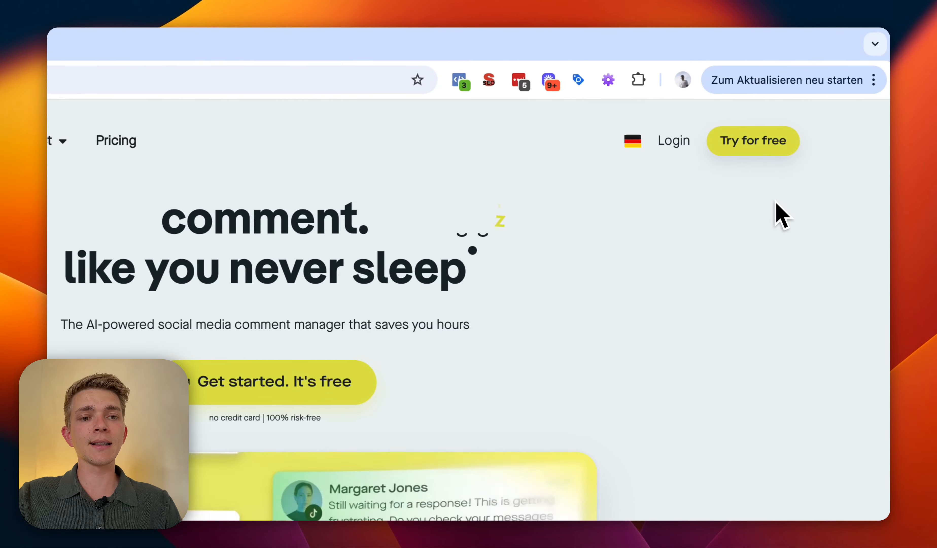
Step: Open the free-trial sign-up form and fill in name, e-mail address and password
click(777, 153)
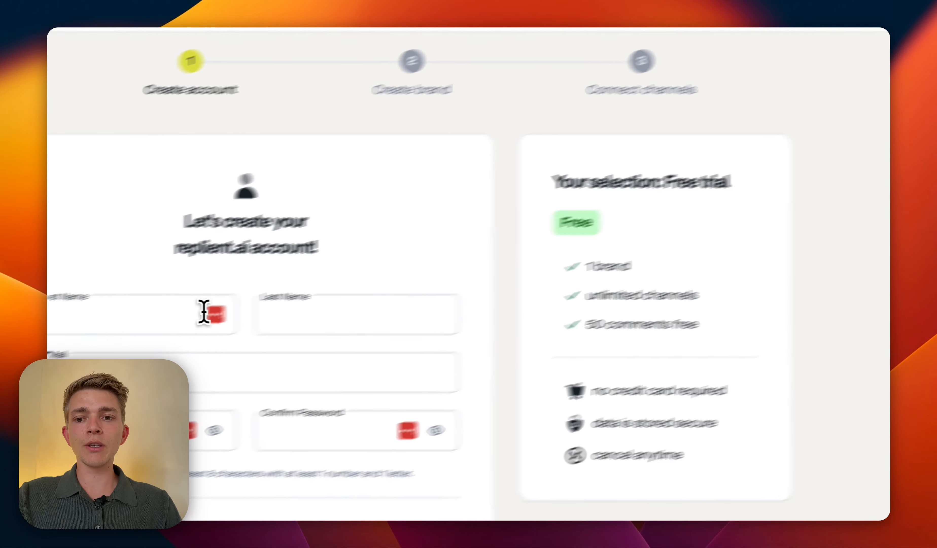
click(204, 311)
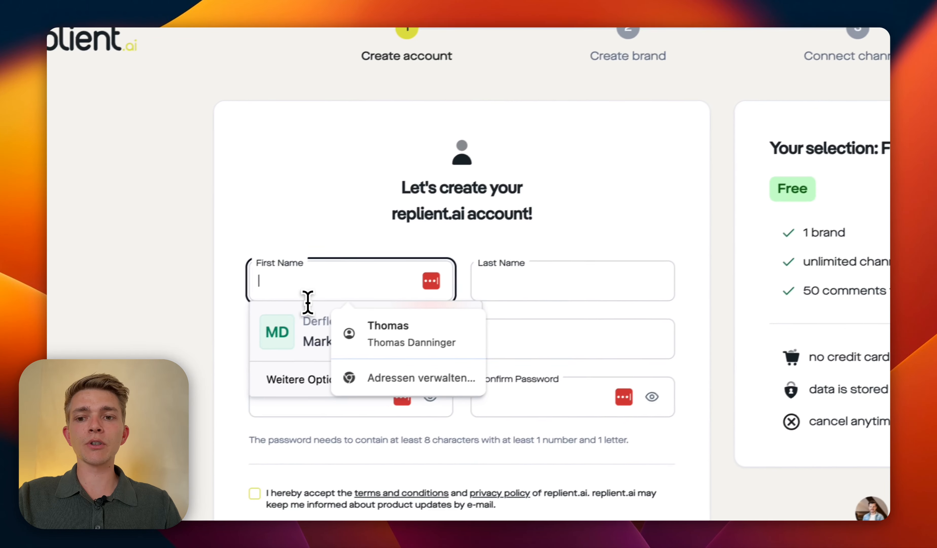
click(444, 346)
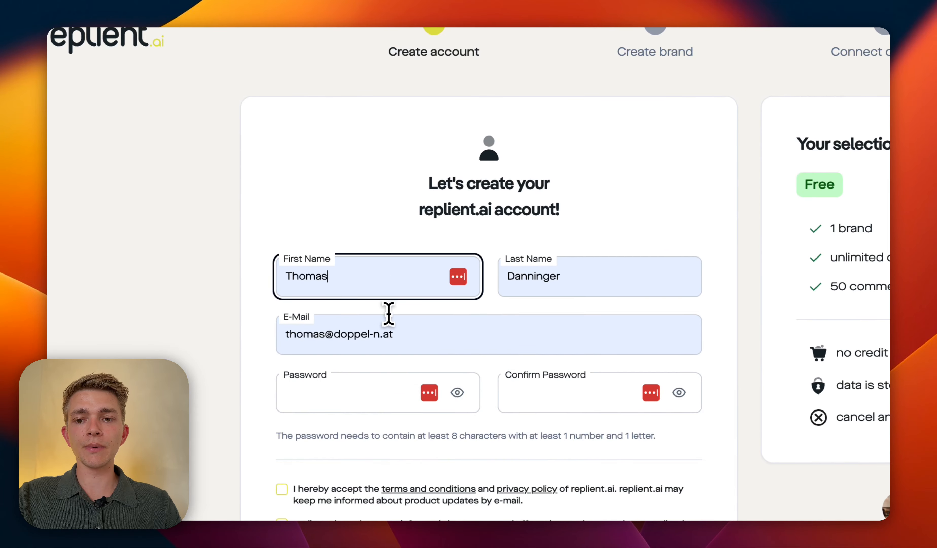
triple_click(397, 352)
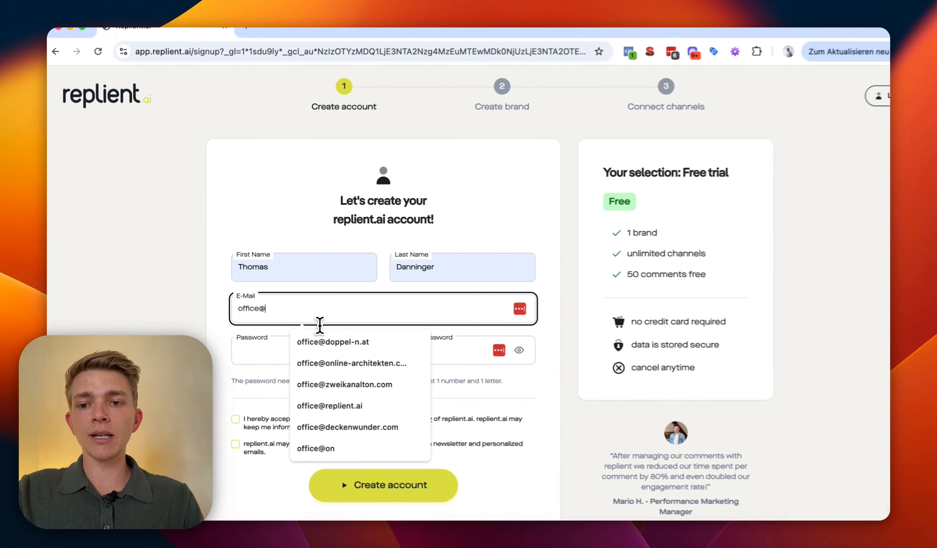
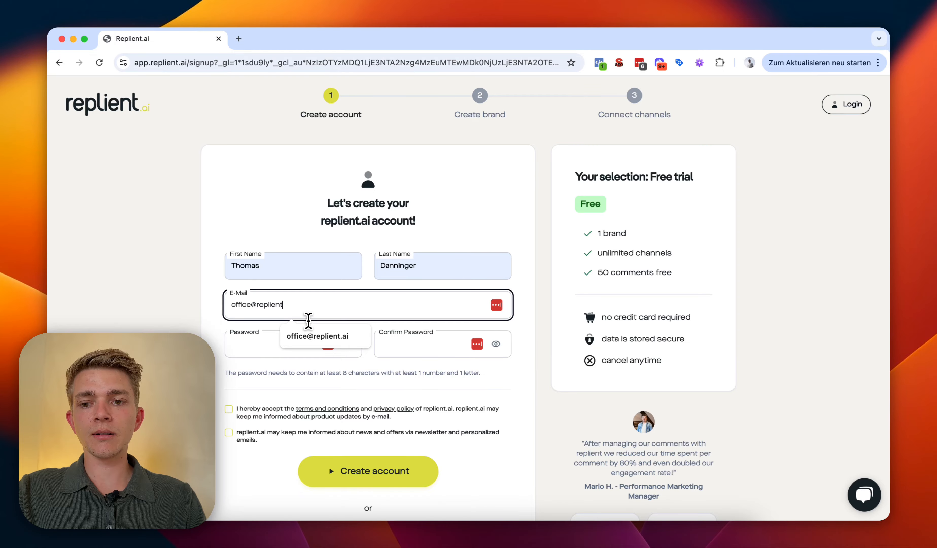
click(274, 344)
text(••)
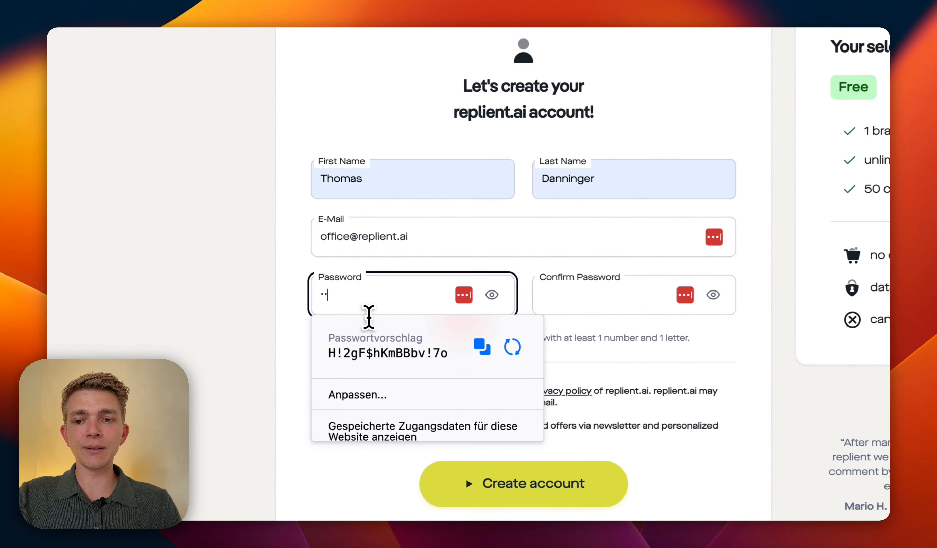
text(•••••••••)
key(Tab)
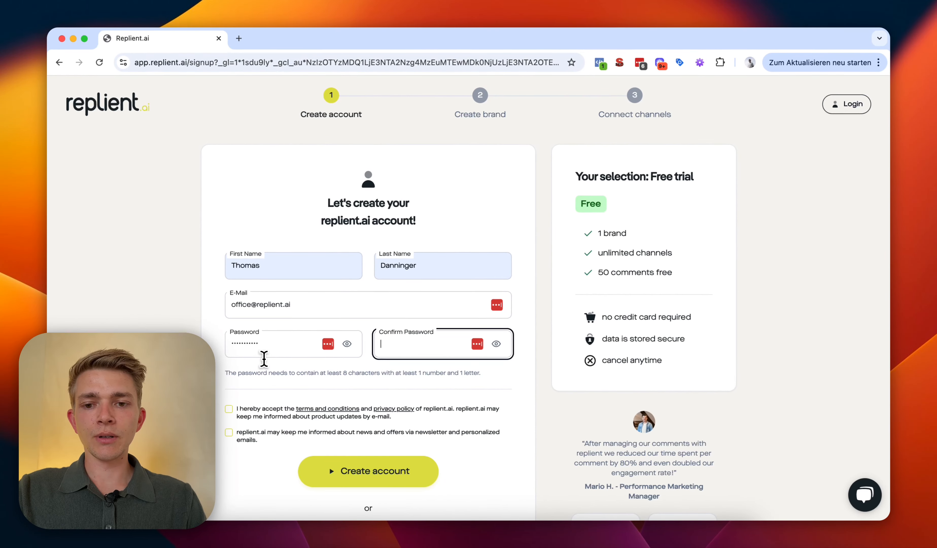
text(•••••••••••)
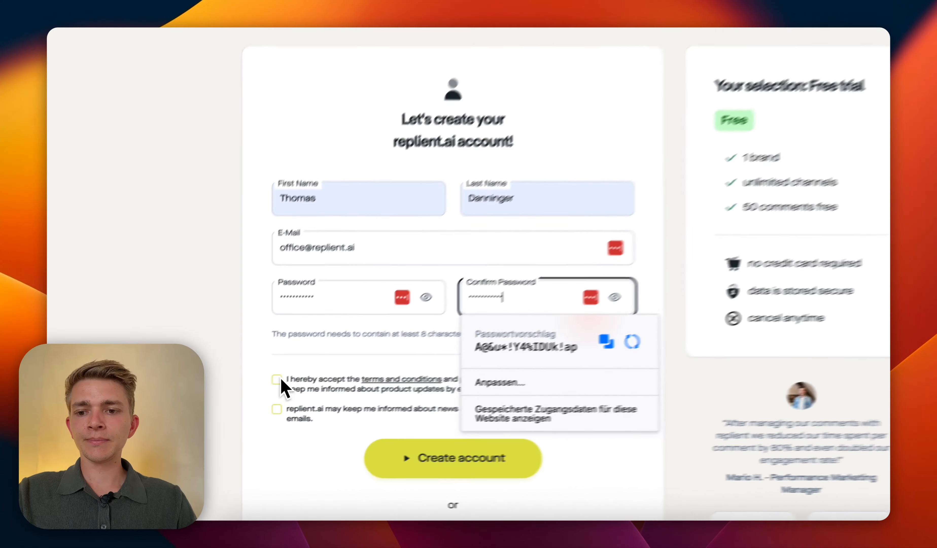
Step: Accept the terms and privacy policy, opt in to news e-mails, and create the account
click(279, 379)
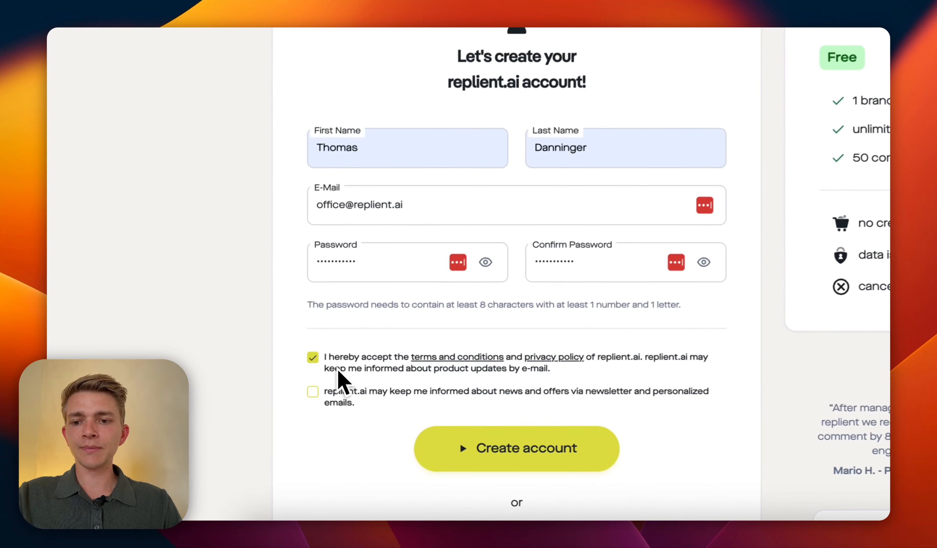
click(279, 409)
scroll(344, 442, down, 3)
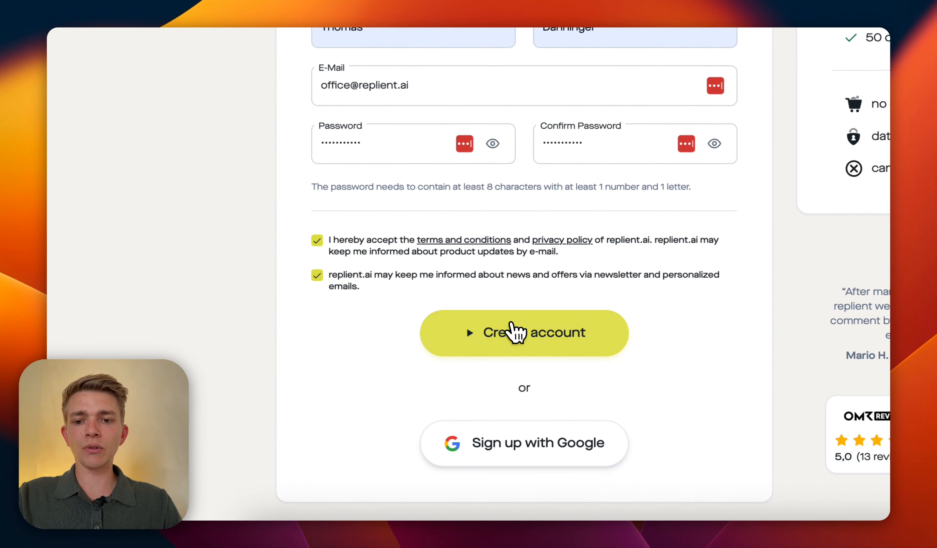
click(513, 323)
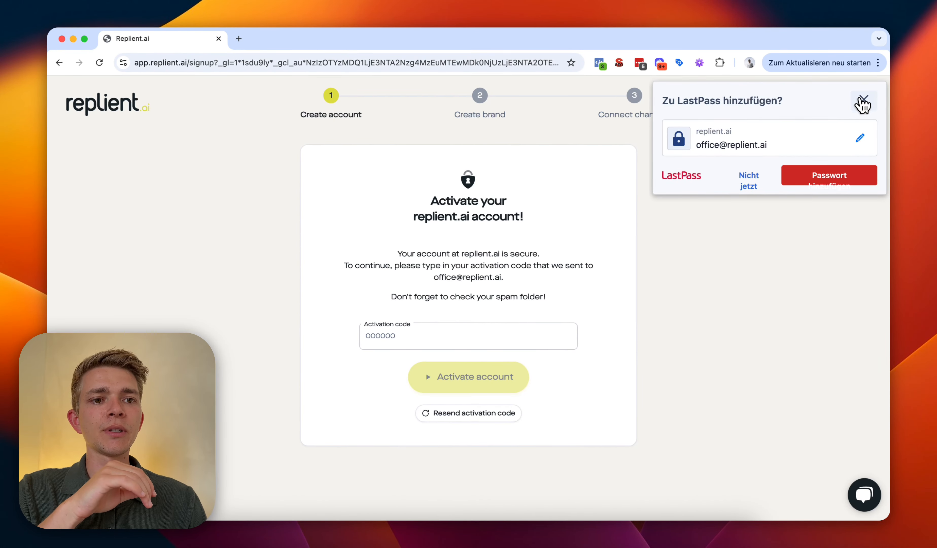
Step: Dismiss the password-save popup and activate the account with the e-mailed code
click(864, 99)
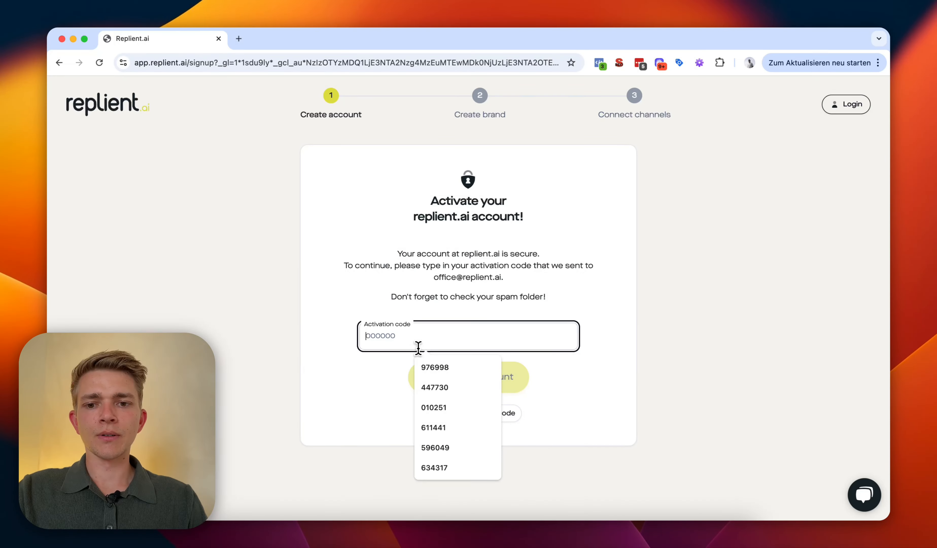
key(super+v)
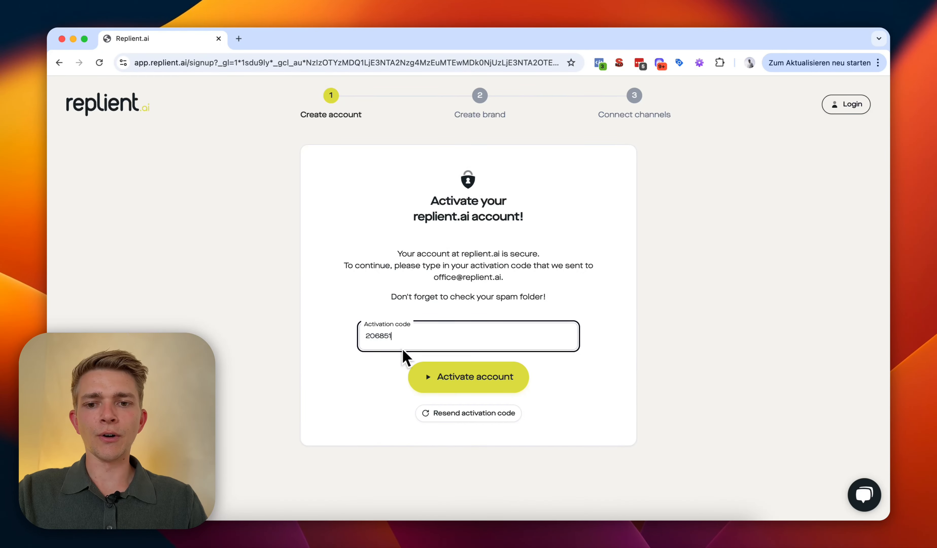
click(456, 379)
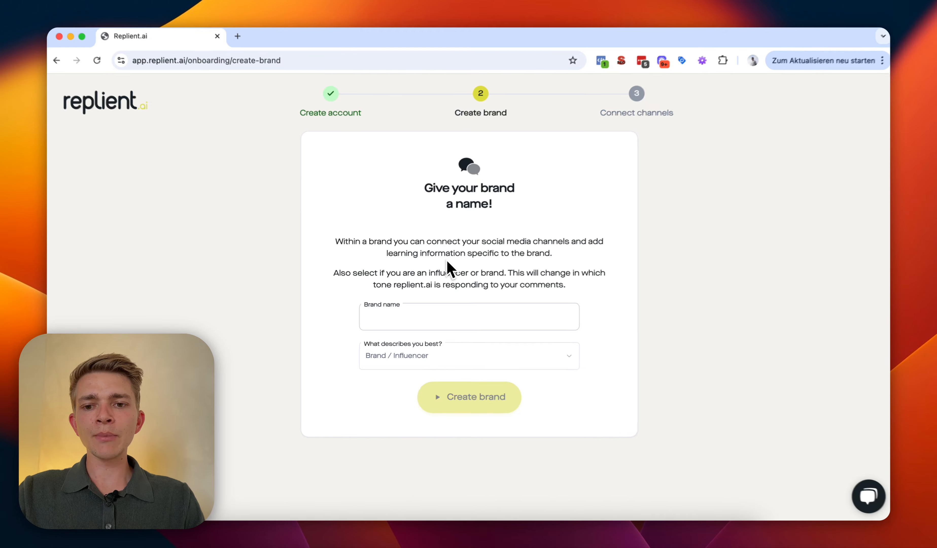
Step: Create the brand 'Doppel N' with Brand as its type
click(426, 325)
text(Doppel N)
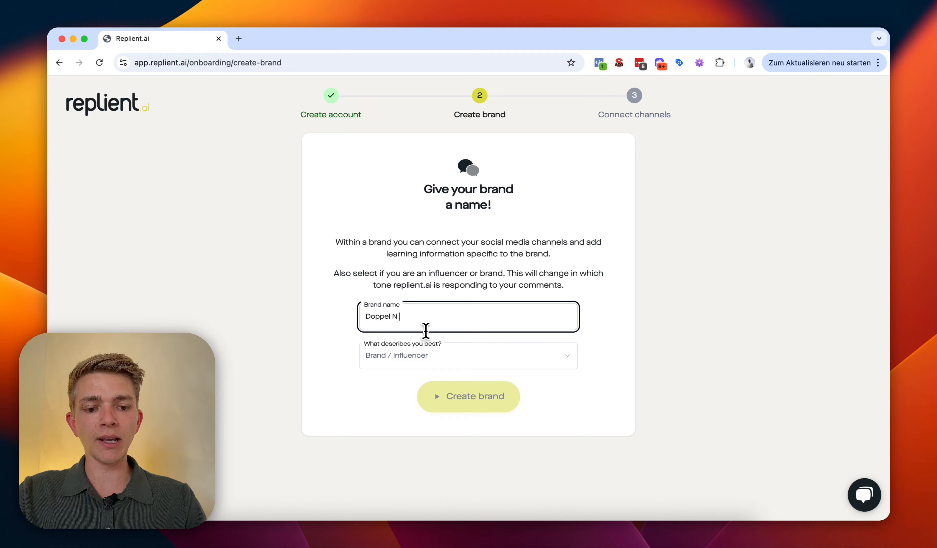
click(393, 358)
click(385, 381)
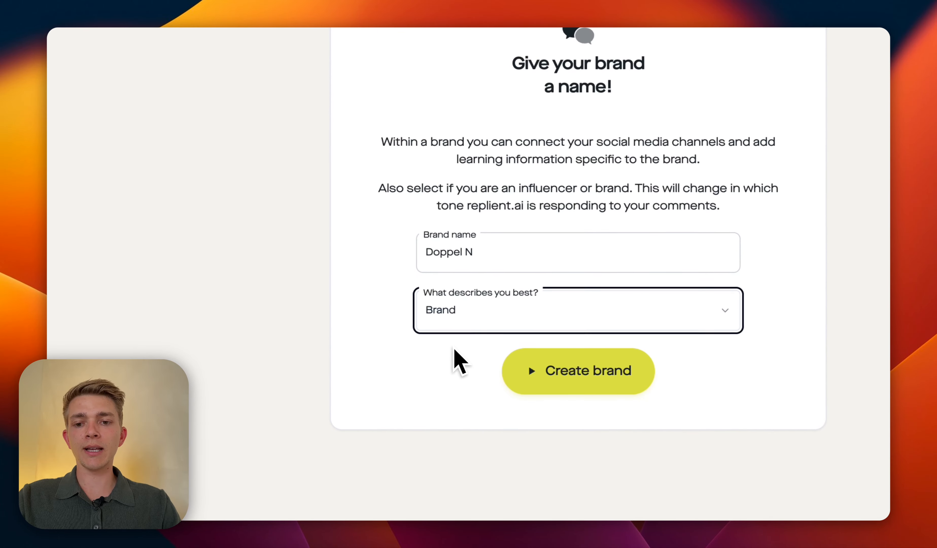
click(455, 322)
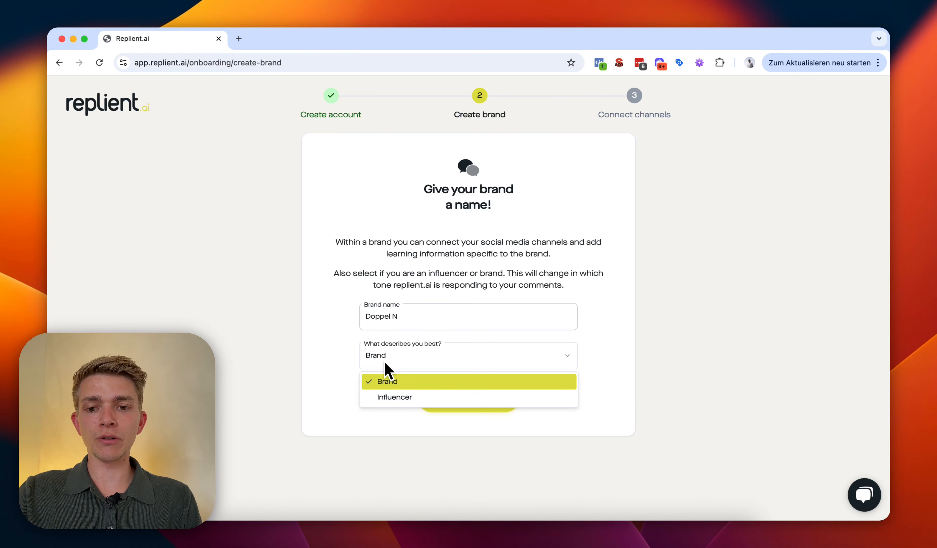
click(387, 381)
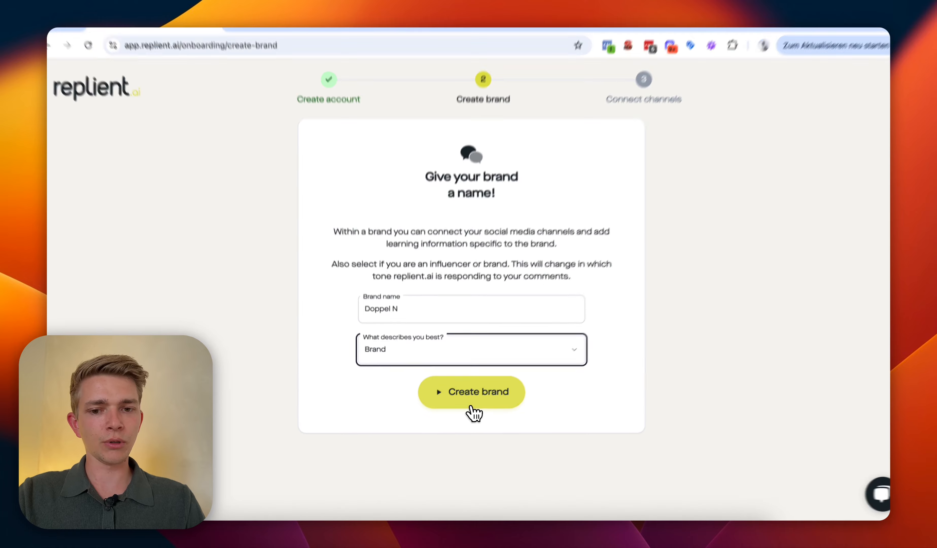
click(471, 406)
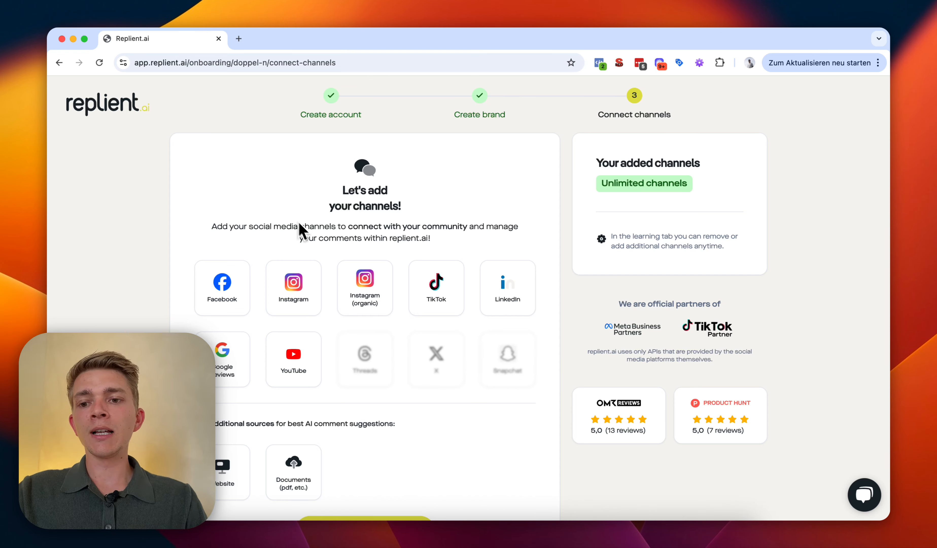
Step: Start the Facebook connection, agree to the Meta terms and authorize it
click(239, 292)
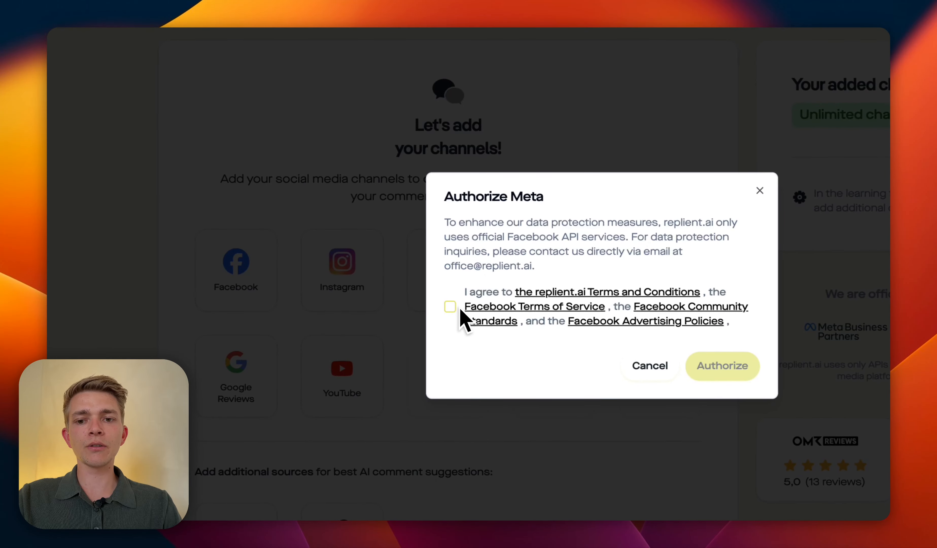
click(452, 310)
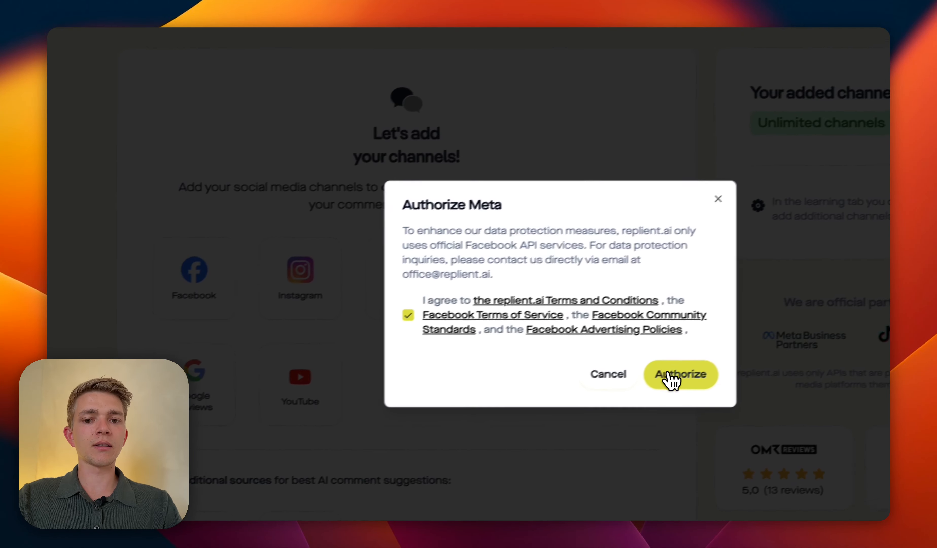
click(668, 374)
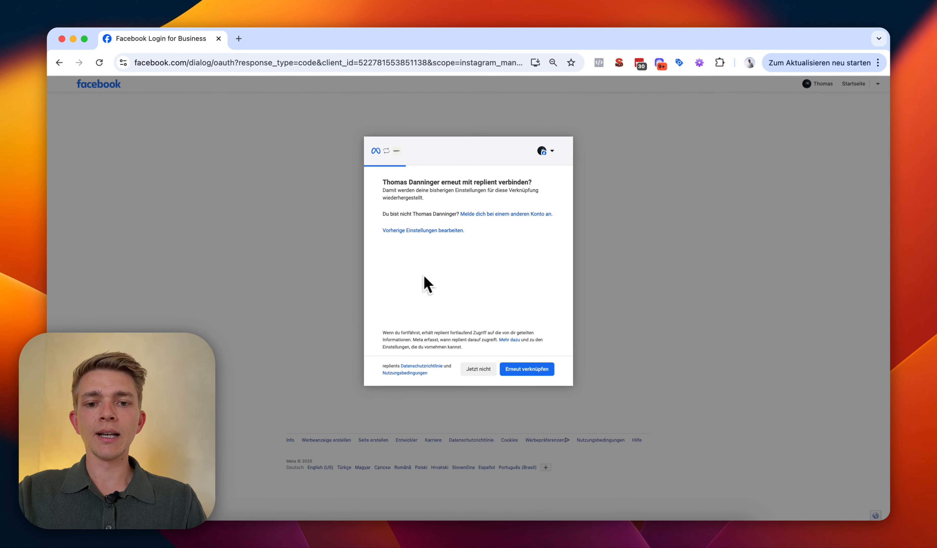
Step: Grant replient access to all current and future Facebook Pages
click(425, 230)
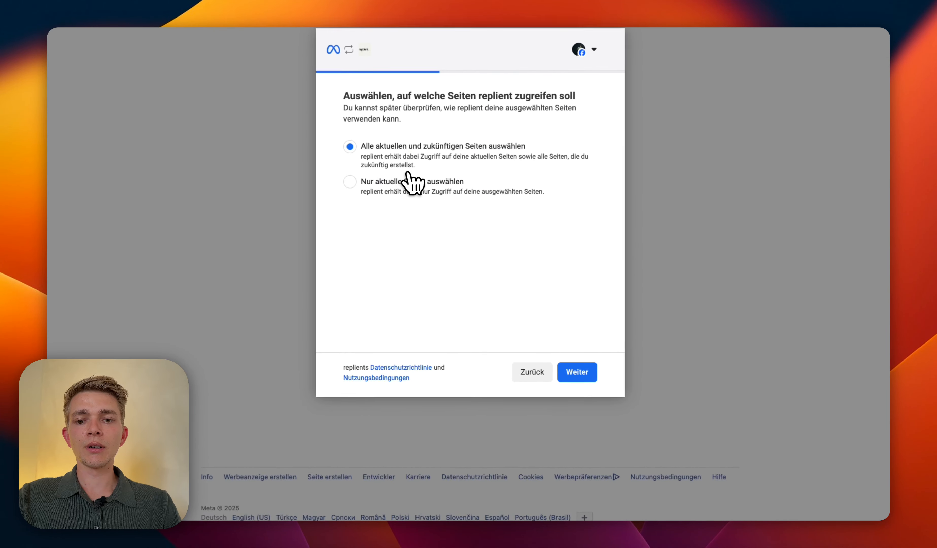
click(525, 374)
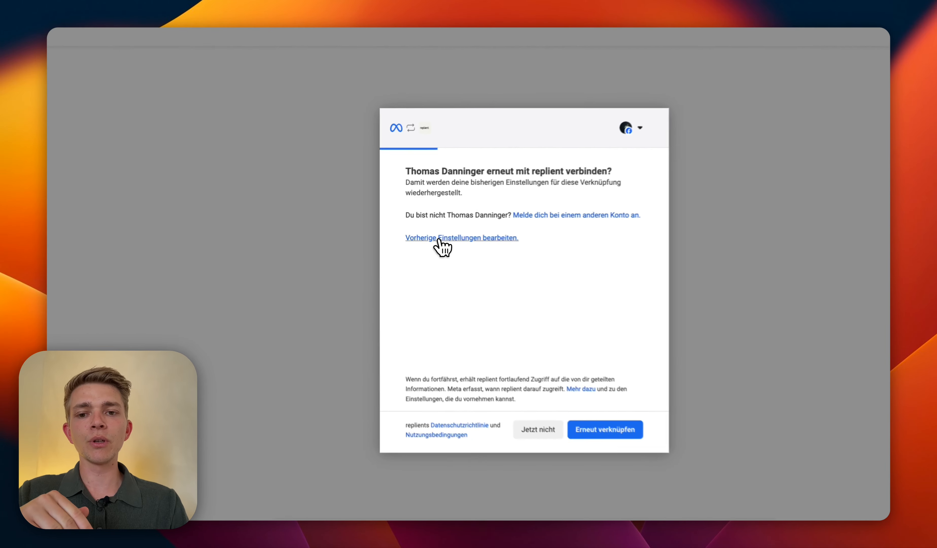
click(439, 239)
click(480, 253)
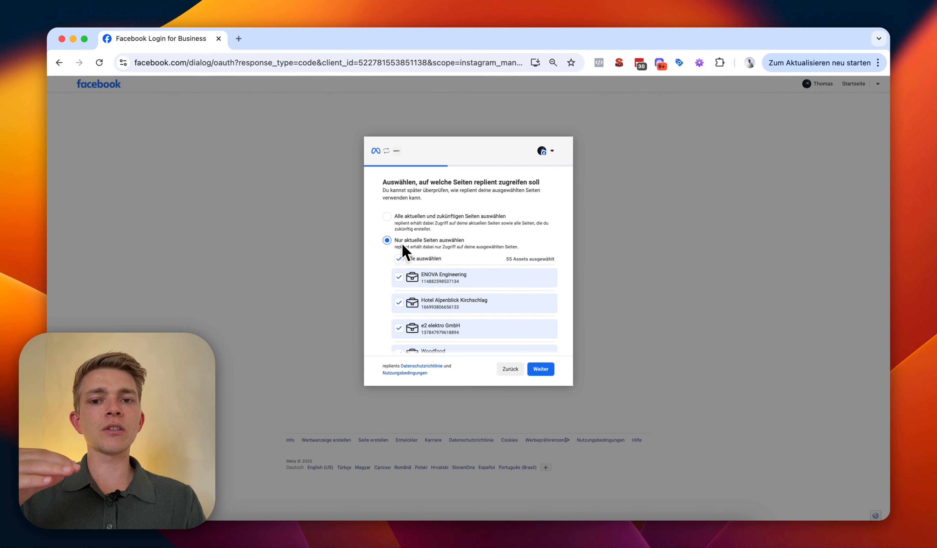
click(409, 221)
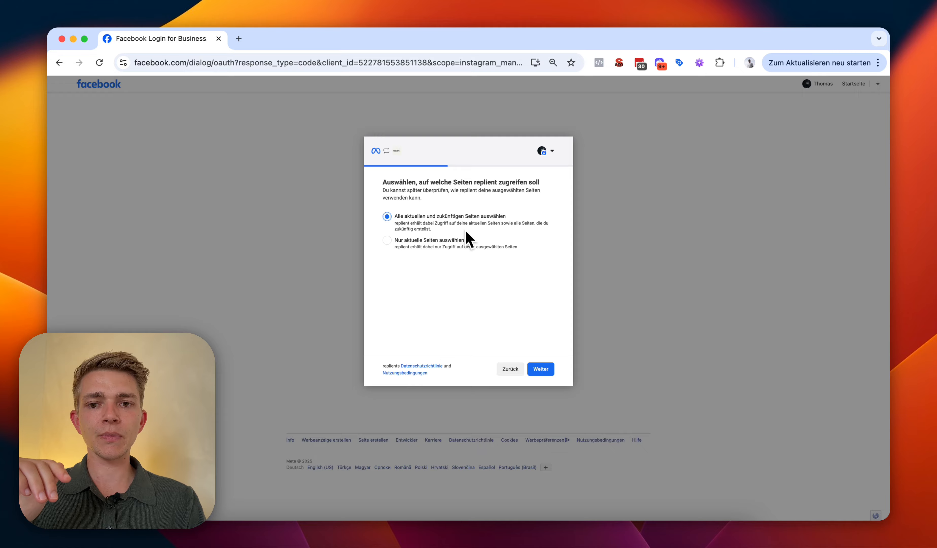
Step: Keep all current and future businesses and Instagram accounts, then save and confirm the link
click(540, 369)
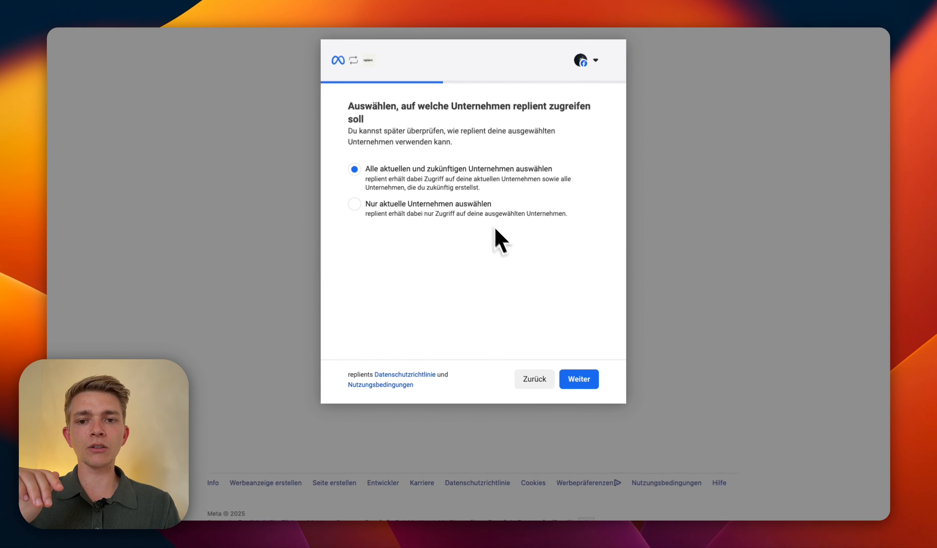
click(395, 206)
click(425, 179)
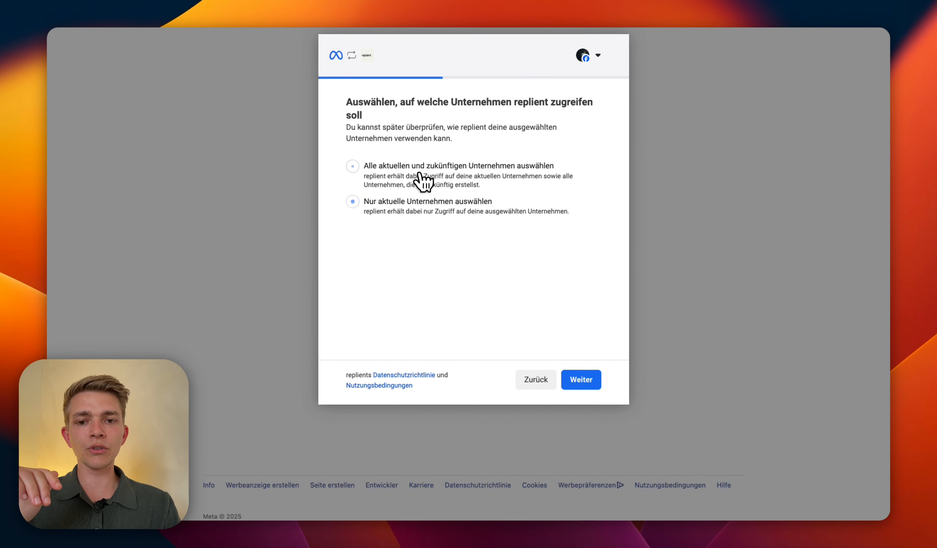
click(589, 379)
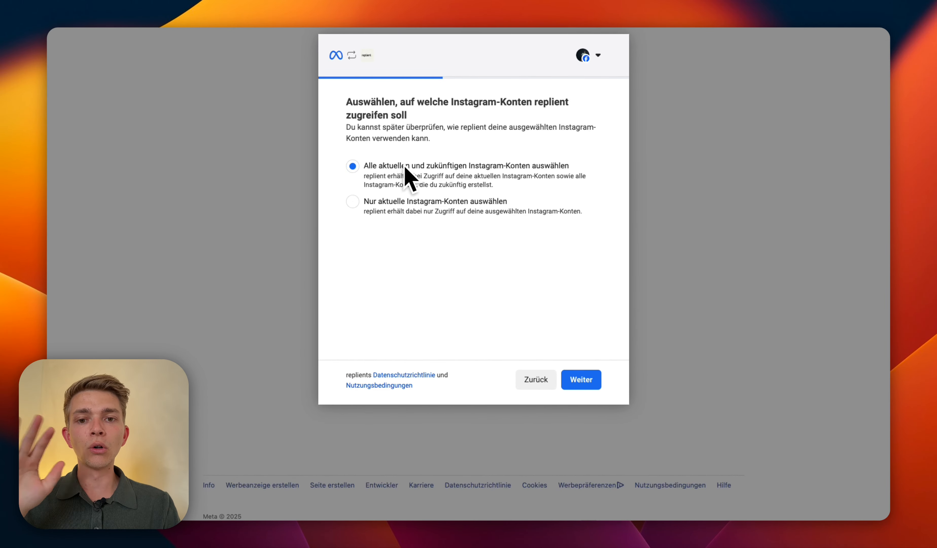
click(581, 379)
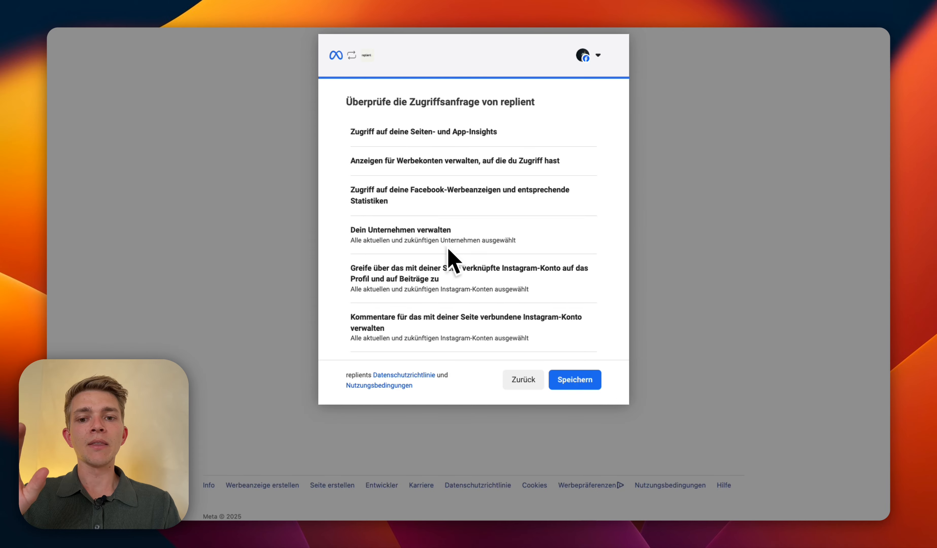
scroll(433, 192, down, 10)
scroll(466, 275, up, 4)
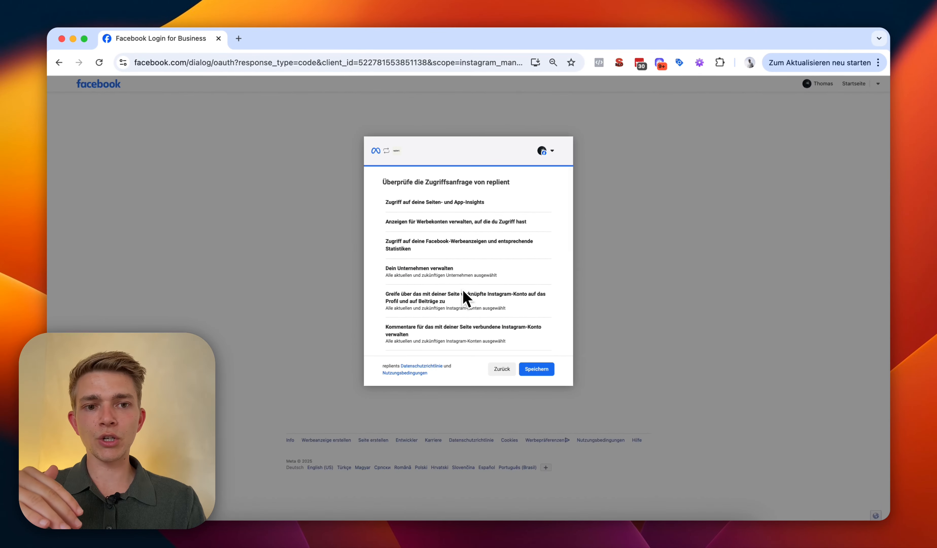
scroll(465, 291, down, 10)
click(531, 369)
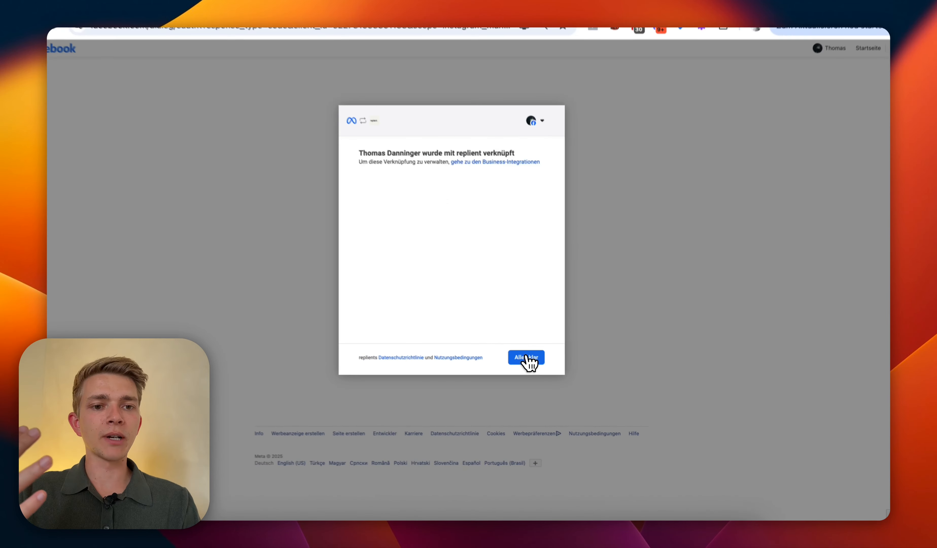
click(537, 370)
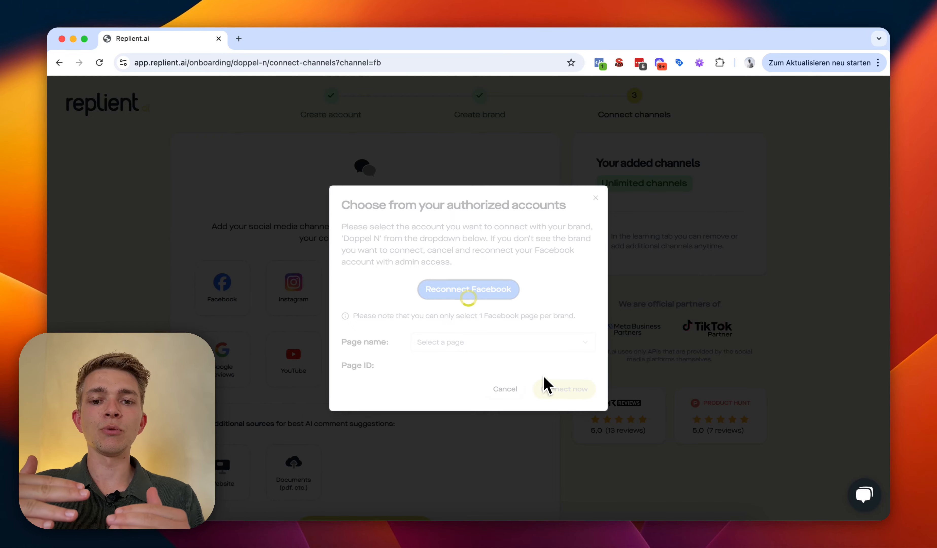
Step: Pick the Doppel N Marketing page and connect it to the brand
click(472, 343)
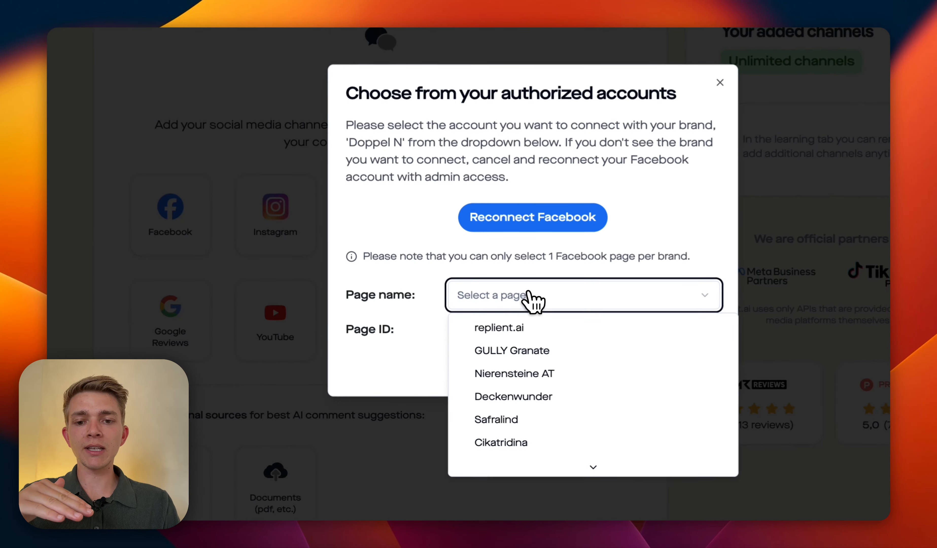
scroll(455, 393, down, 5)
scroll(513, 369, down, 6)
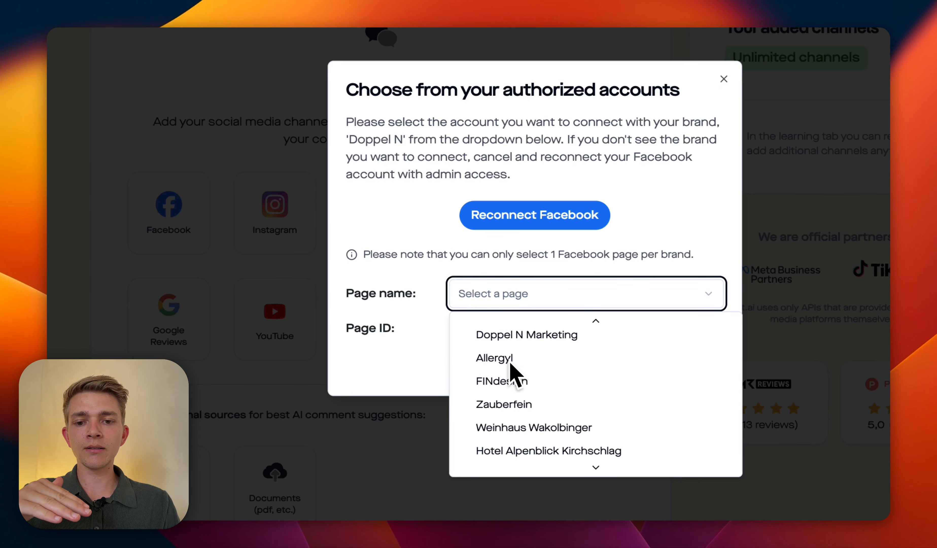
scroll(513, 372, up, 1)
click(486, 366)
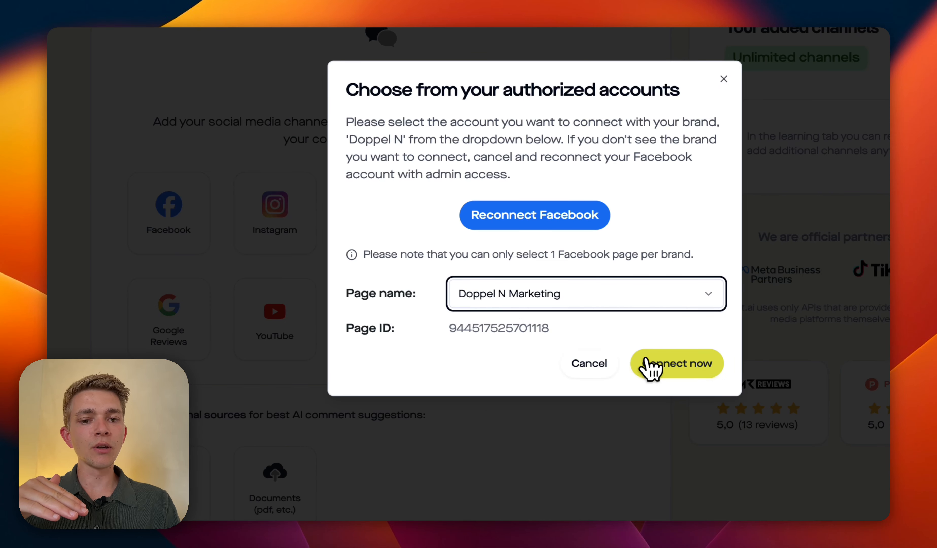
click(676, 373)
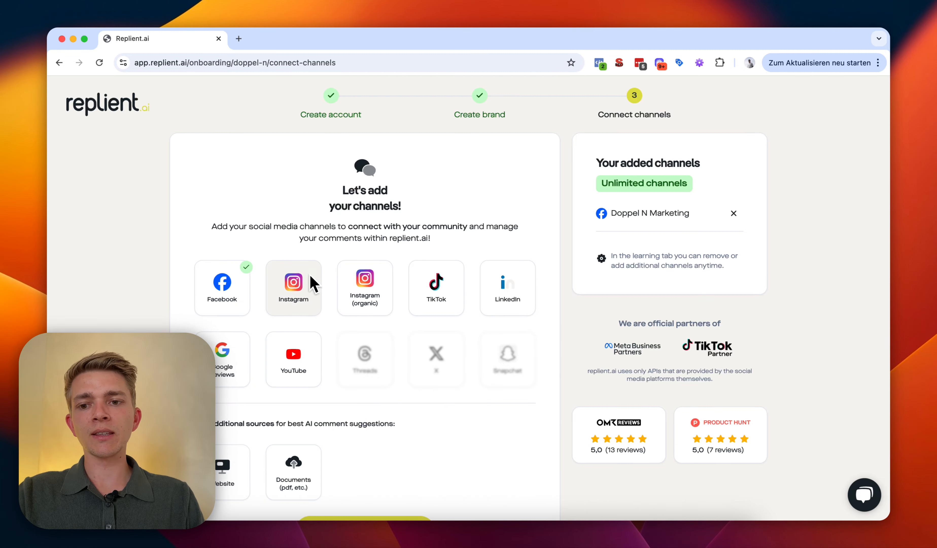
Step: Add the doppel.n.marketing Instagram account as a channel
click(299, 303)
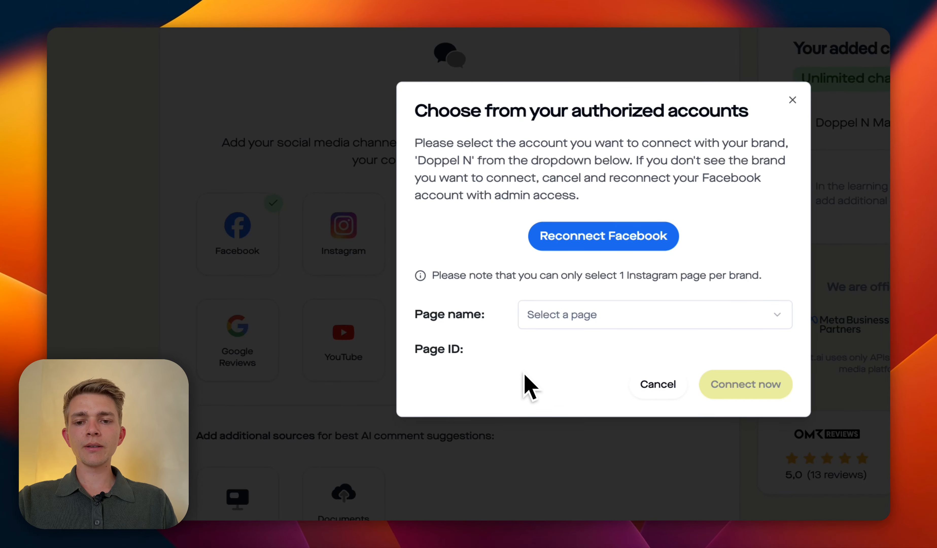
click(548, 324)
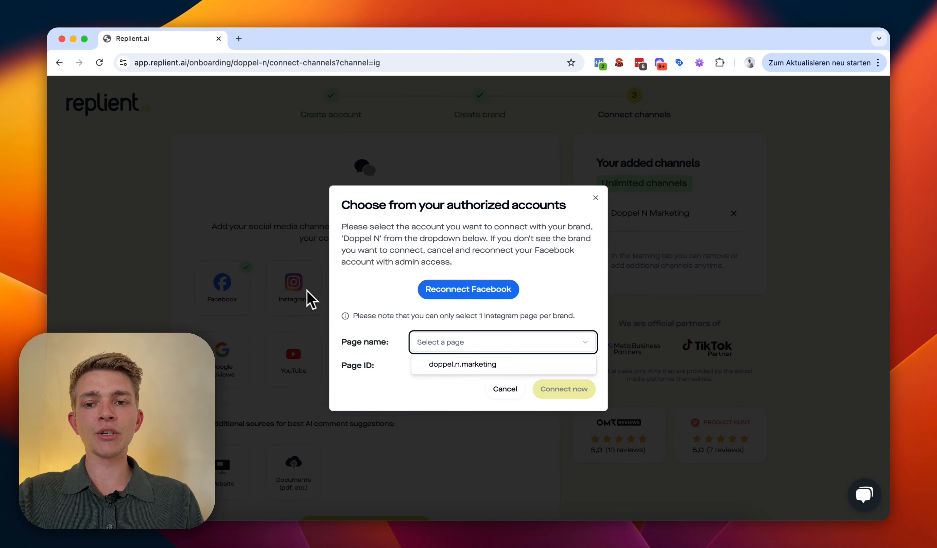
click(457, 364)
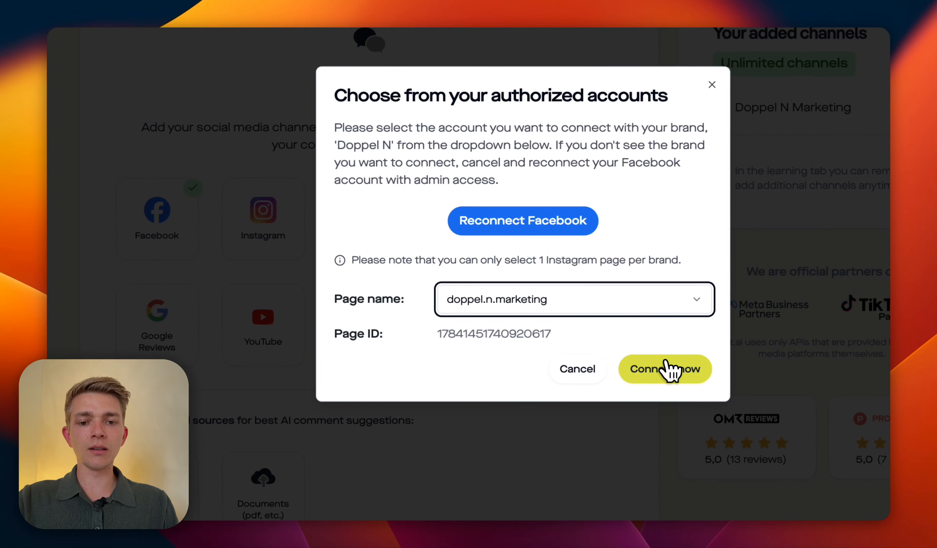
click(667, 367)
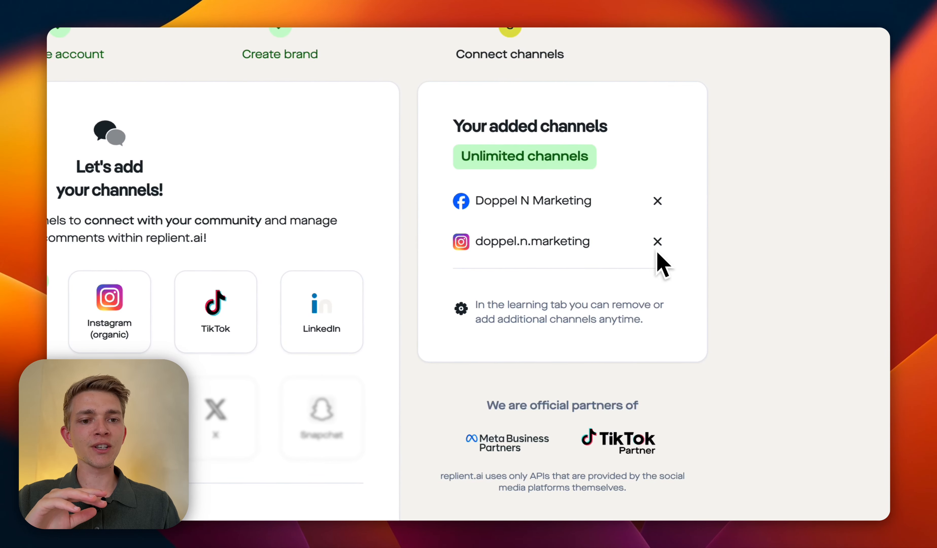
Step: Remove doppel.n.marketing again and start reconnecting Facebook from the Instagram picker
click(658, 244)
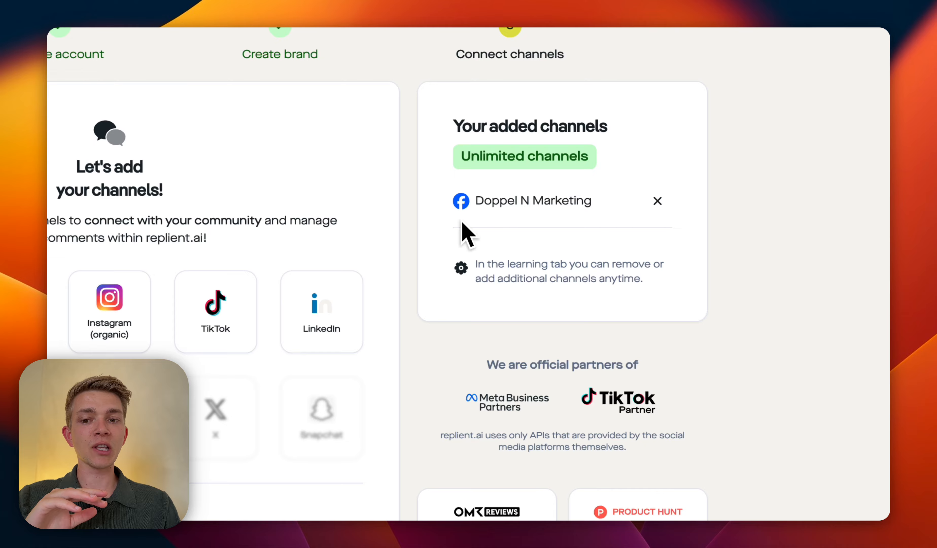
click(62, 307)
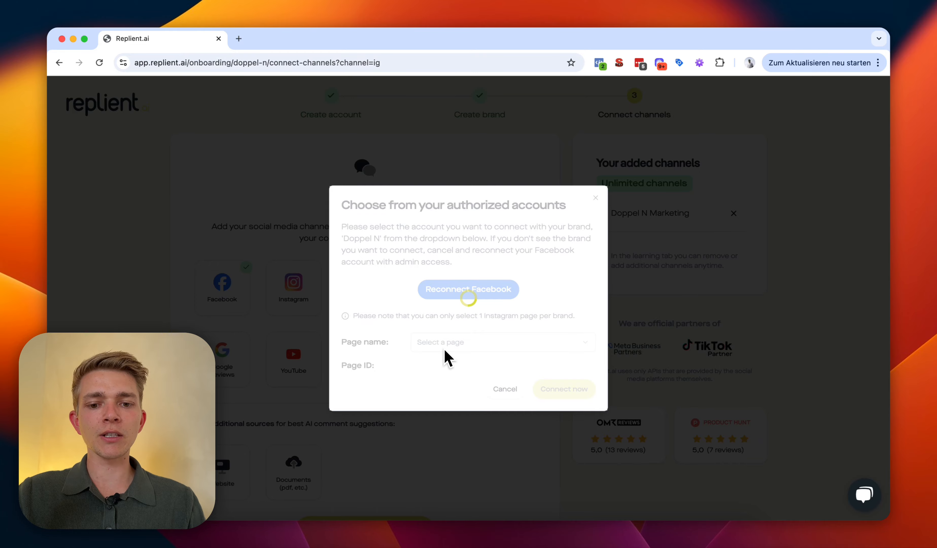
click(467, 297)
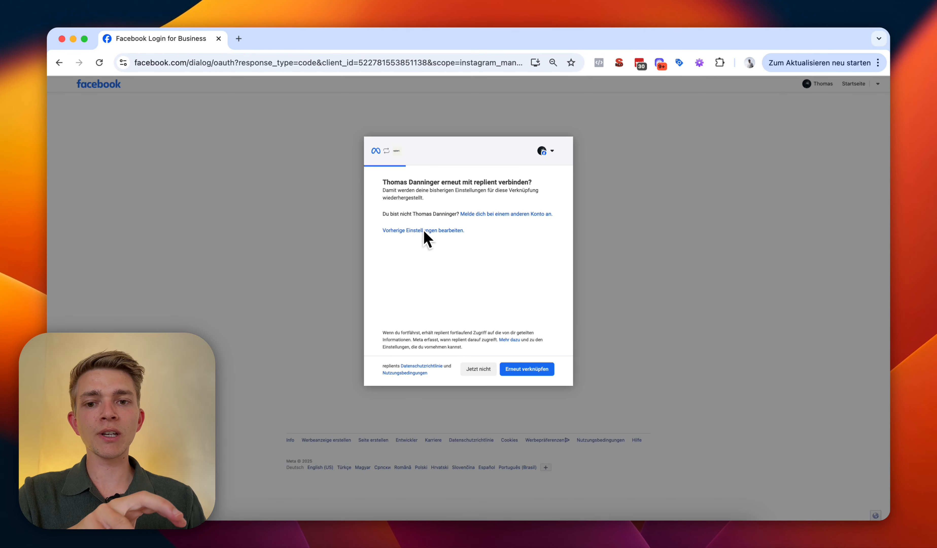
Step: Re-link replient keeping all current and future pages, businesses and Instagram accounts, then save
drag(380, 237, 405, 241)
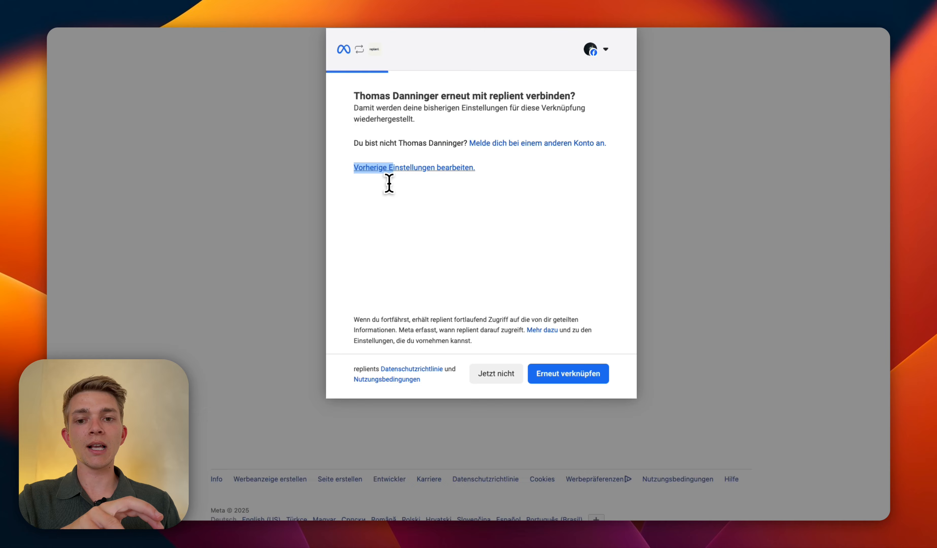
drag(389, 183, 499, 186)
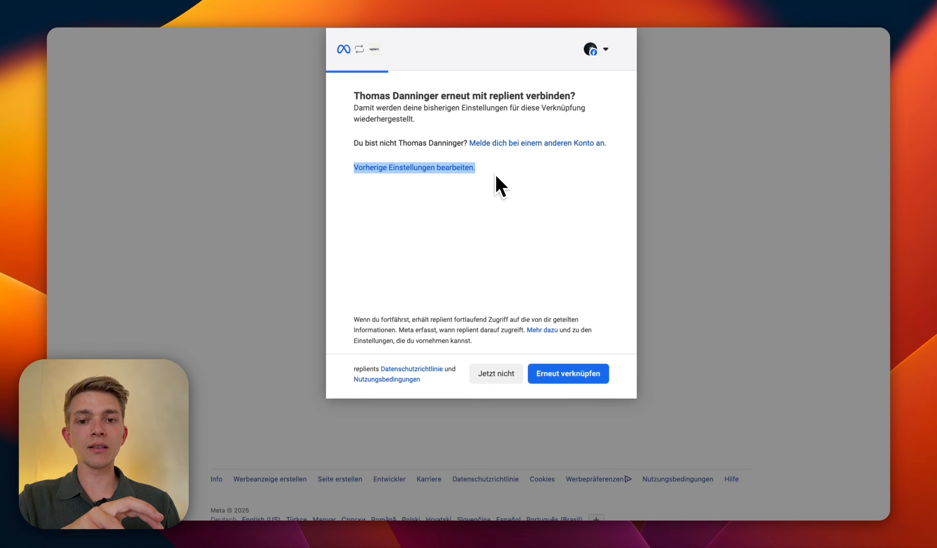
click(451, 168)
click(584, 372)
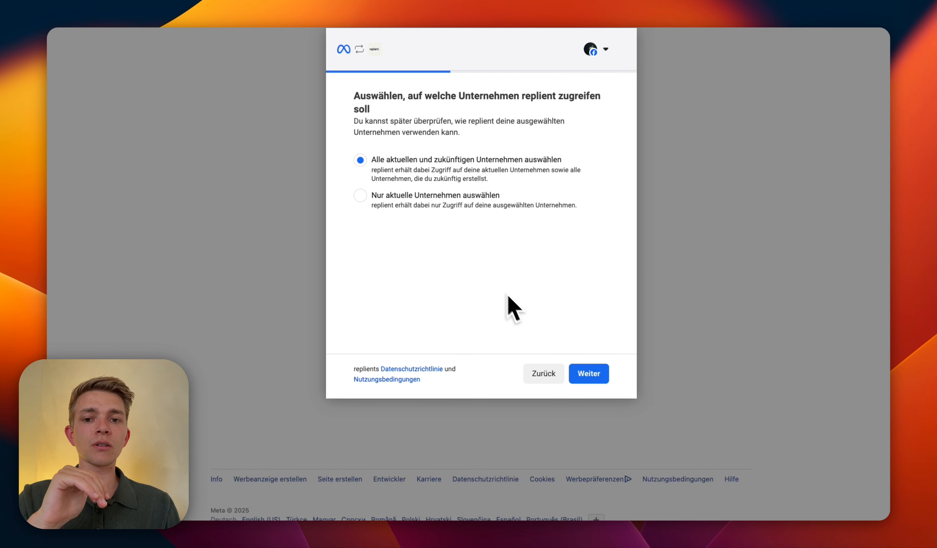
click(594, 372)
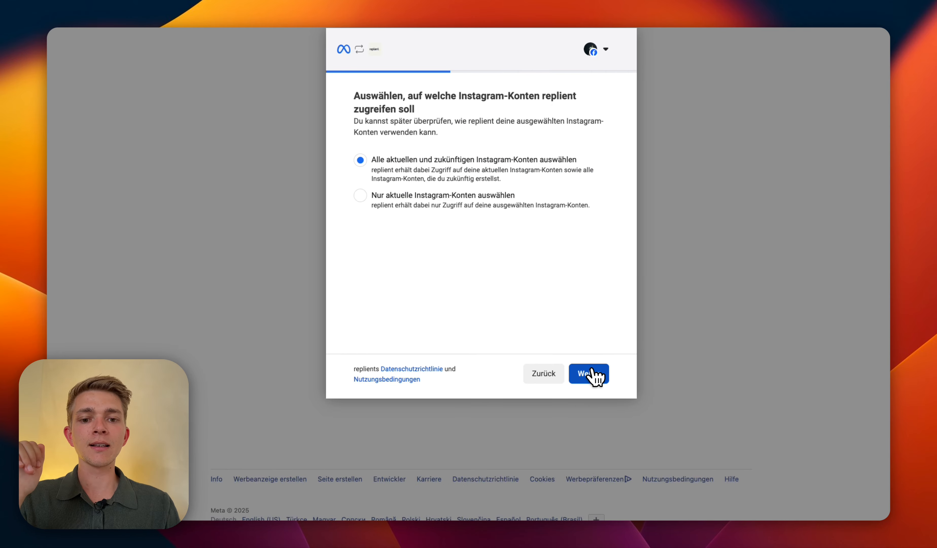
click(593, 374)
click(593, 373)
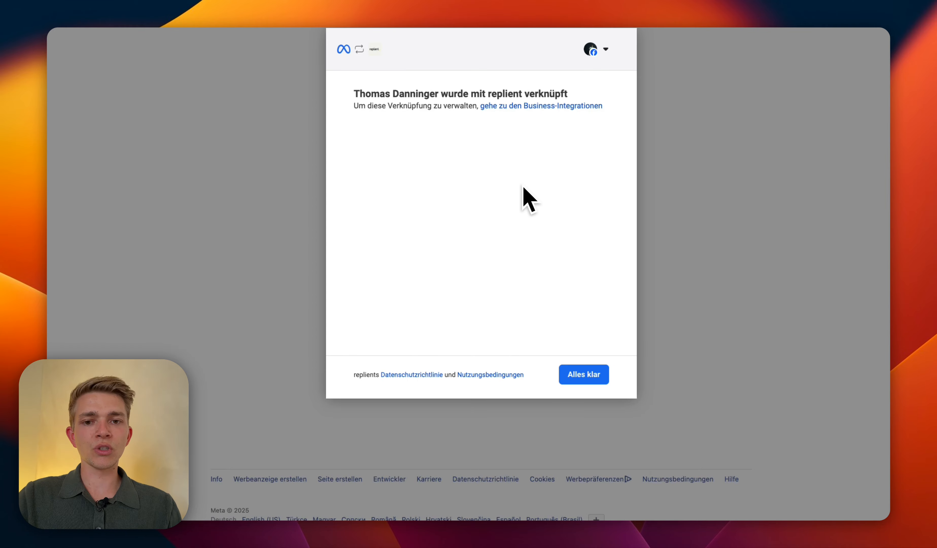
click(591, 379)
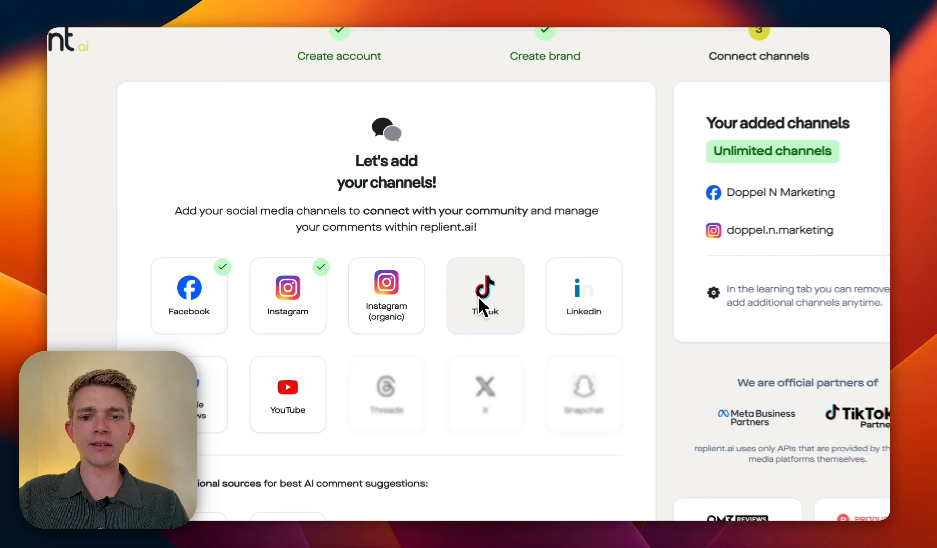
Step: Start the TikTok connection, accept its terms and authorize it
click(438, 301)
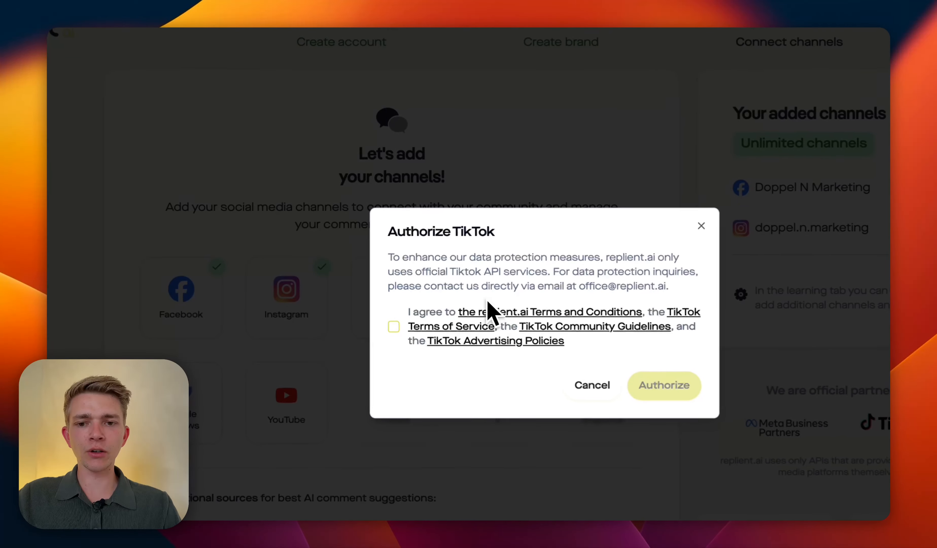
click(393, 326)
click(664, 388)
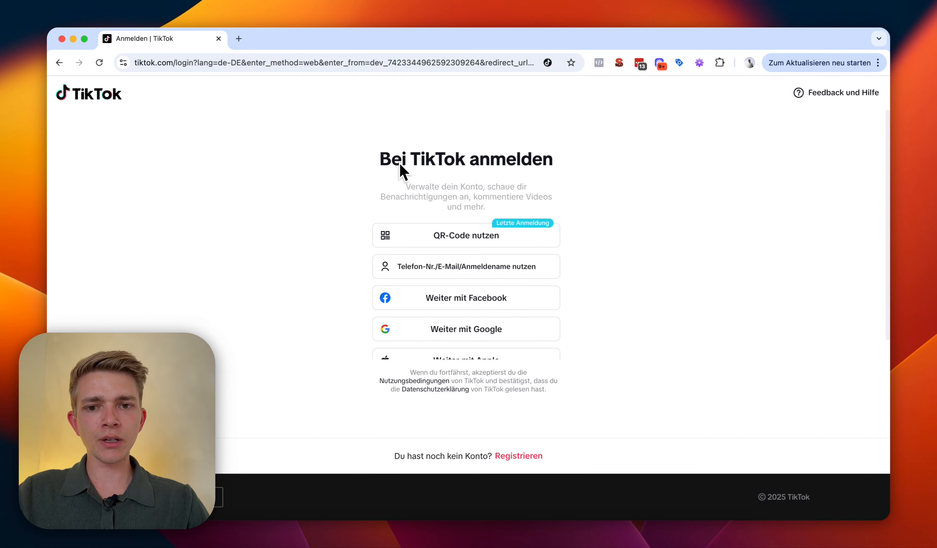
Step: Sign in to TikTok by QR code, review permissions, and approve replient's access
click(440, 235)
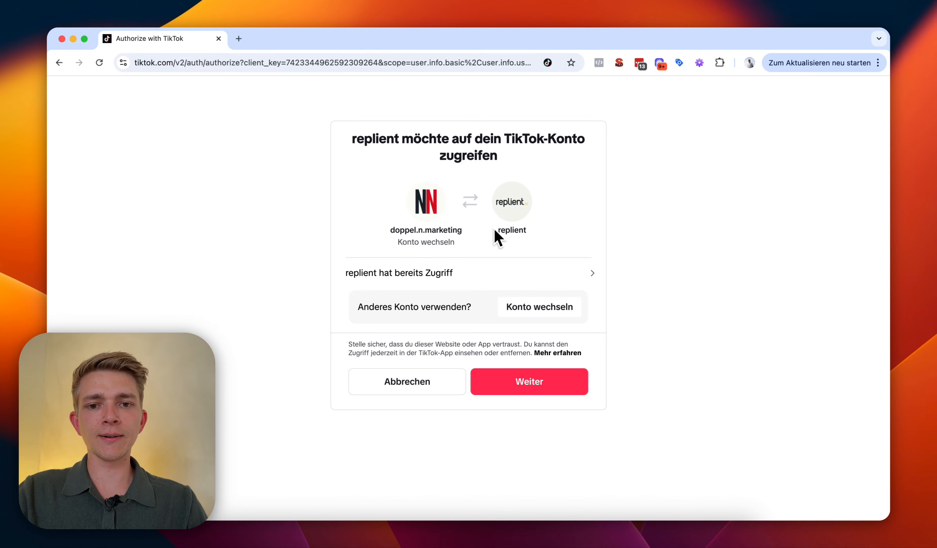
click(498, 274)
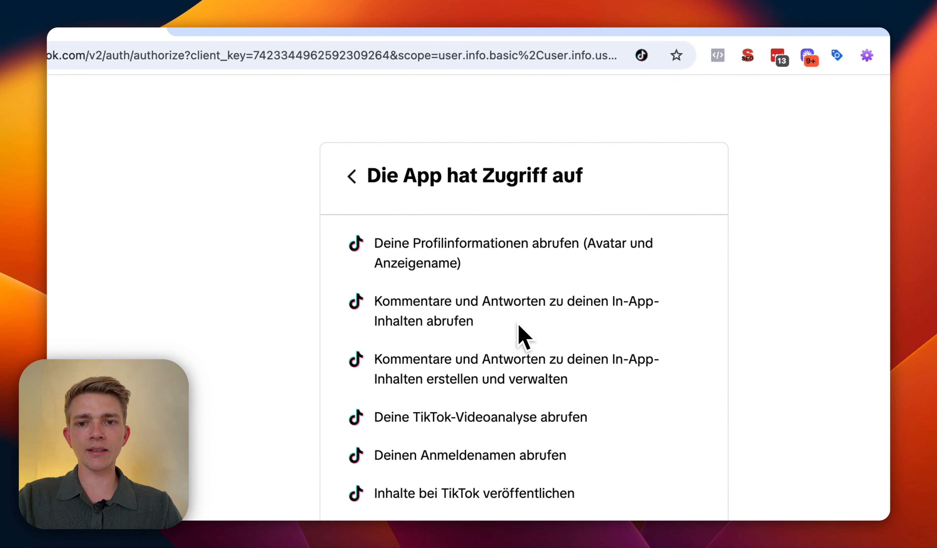
scroll(517, 325, down, 4)
scroll(498, 300, up, 1)
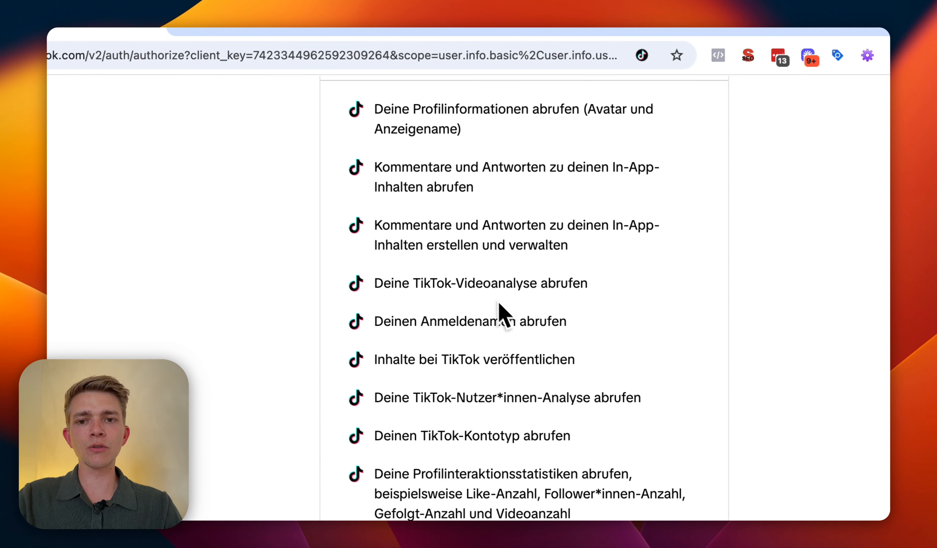
scroll(480, 380, up, 4)
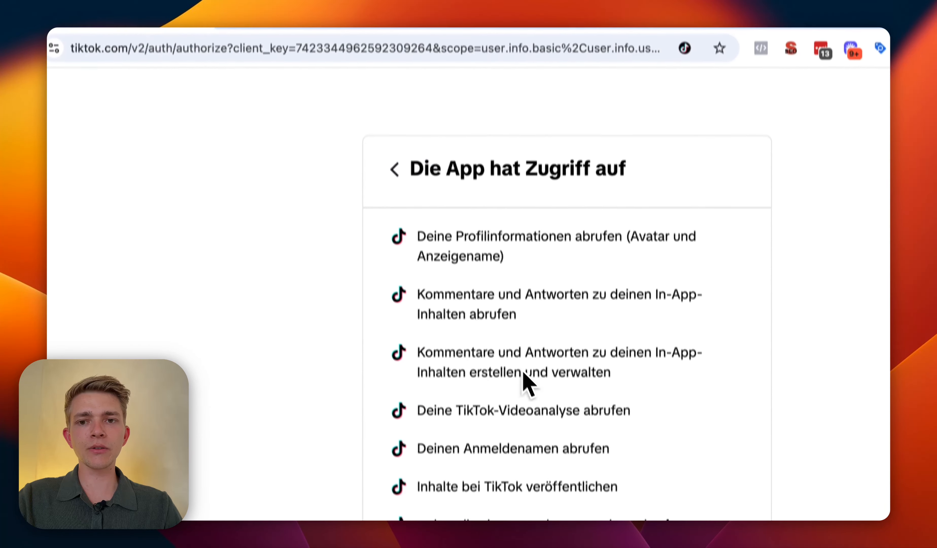
click(395, 170)
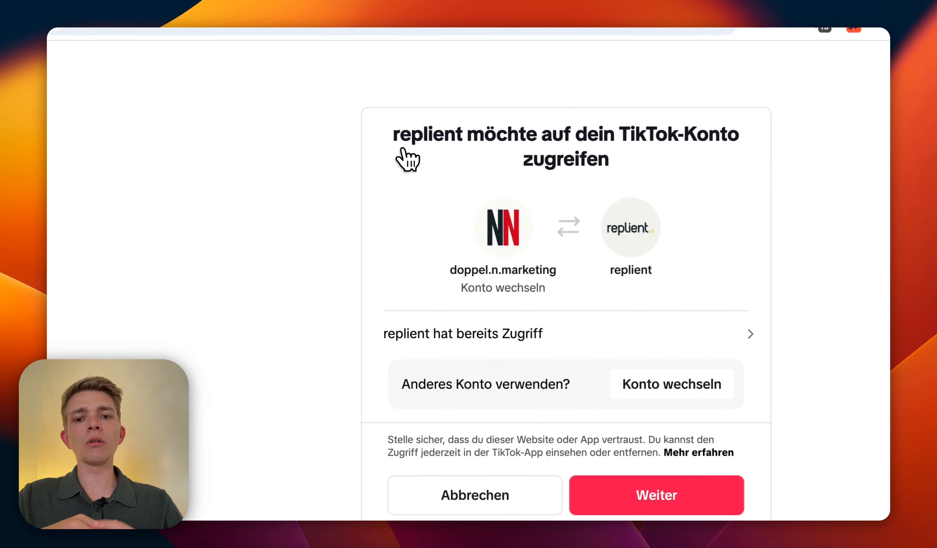
click(662, 485)
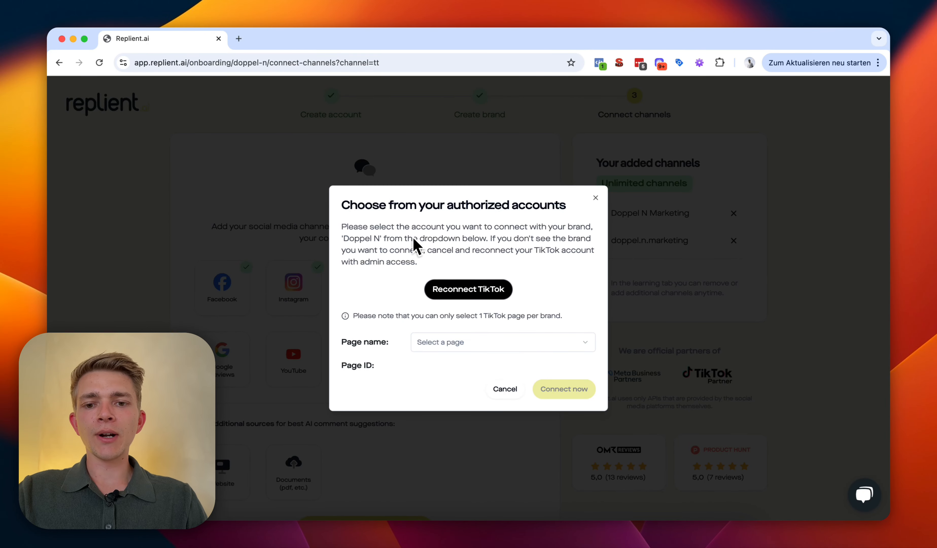
Step: Select the doppel.n.marketing TikTok page and connect it to the brand
click(448, 341)
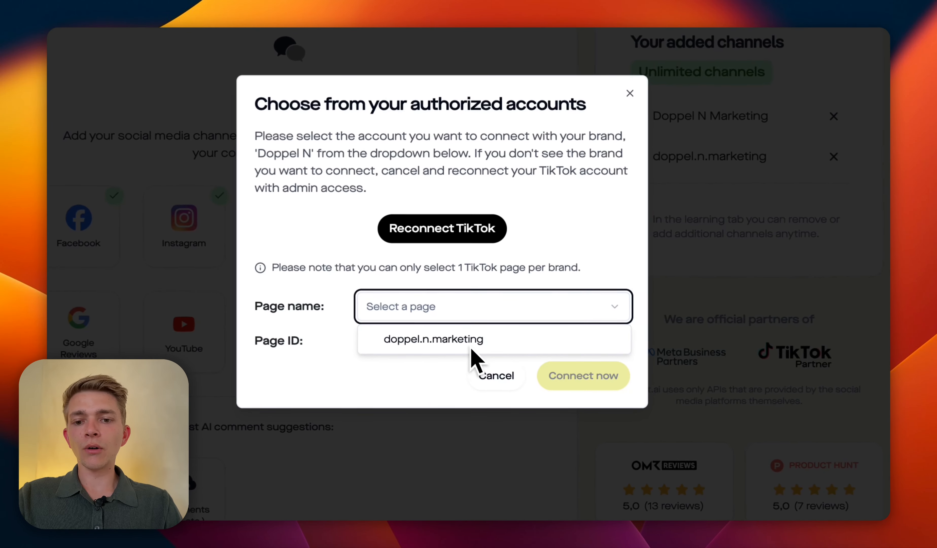
click(471, 349)
drag(353, 351, 398, 357)
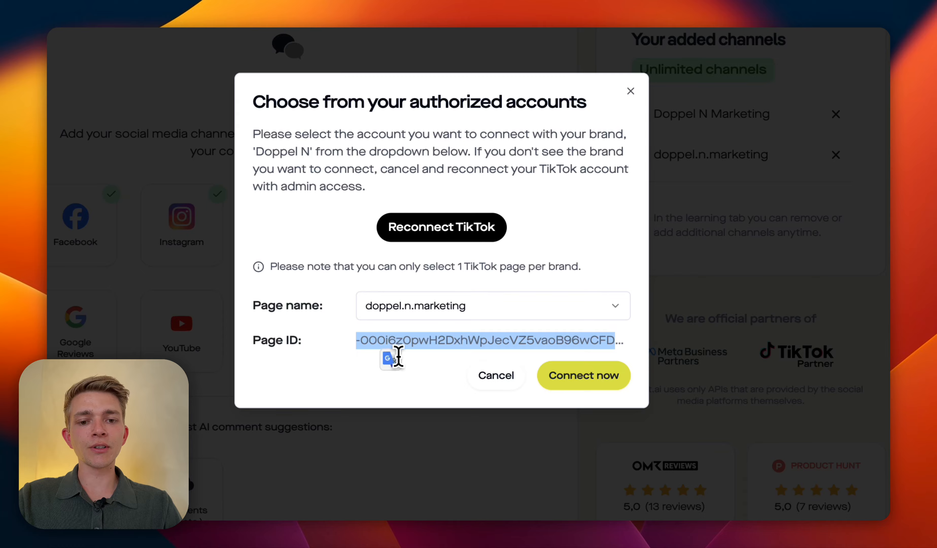
click(398, 357)
click(593, 378)
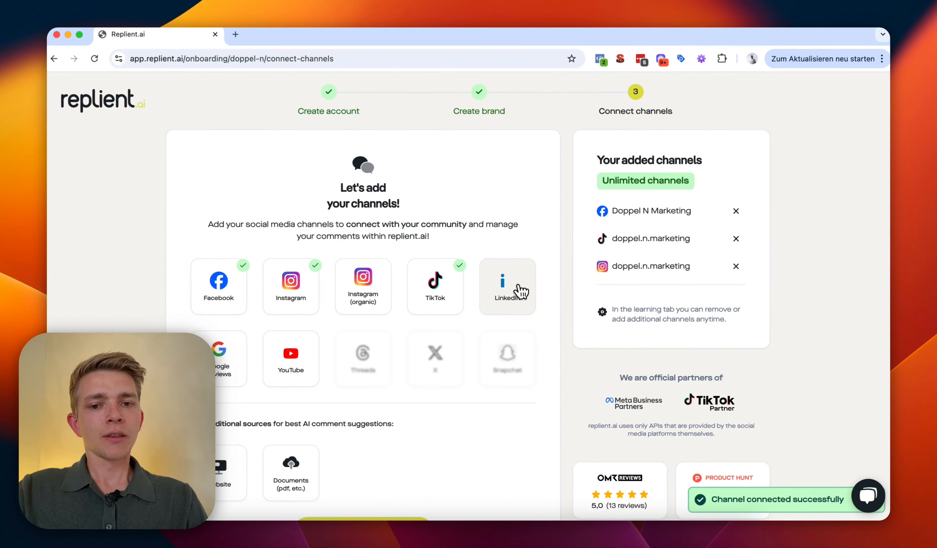
click(521, 292)
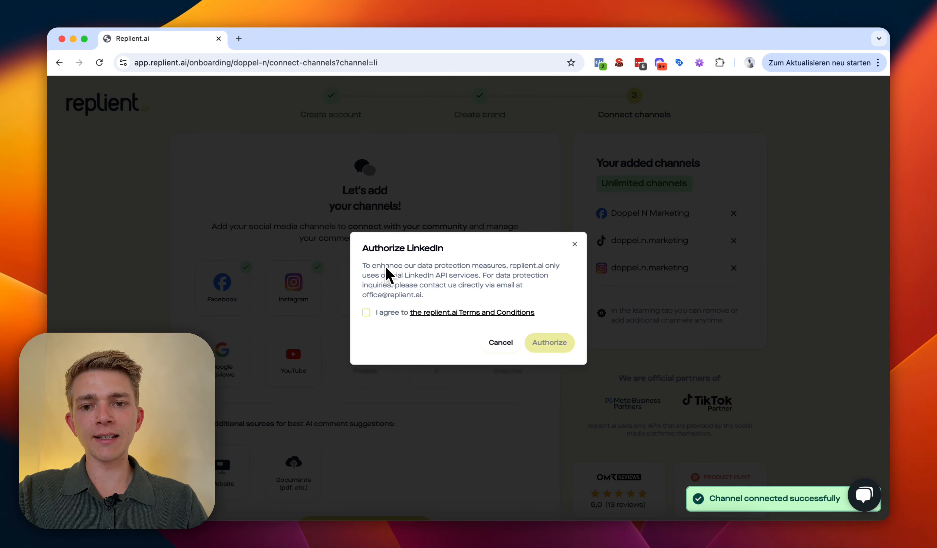
click(574, 243)
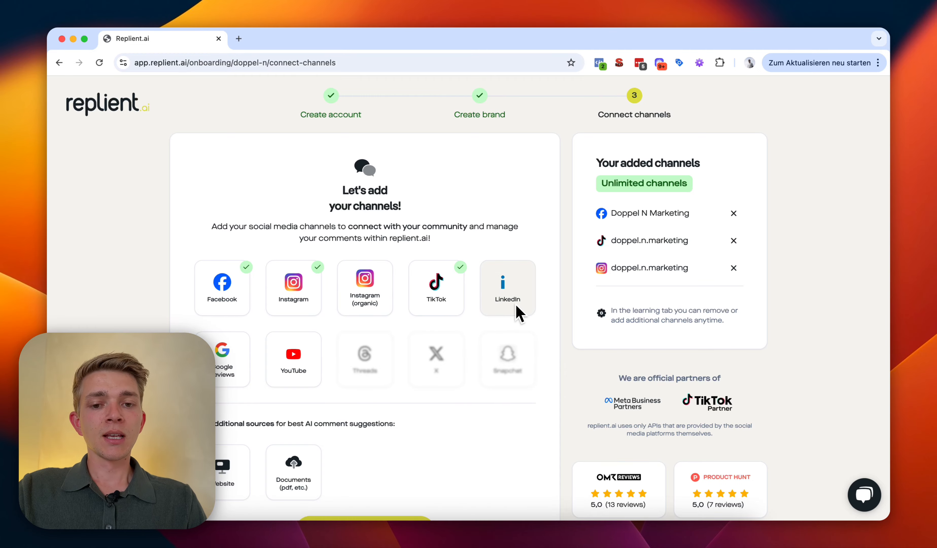
Step: Accept the terms, authorize LinkedIn and sign in with the saved LinkedIn credentials
click(504, 304)
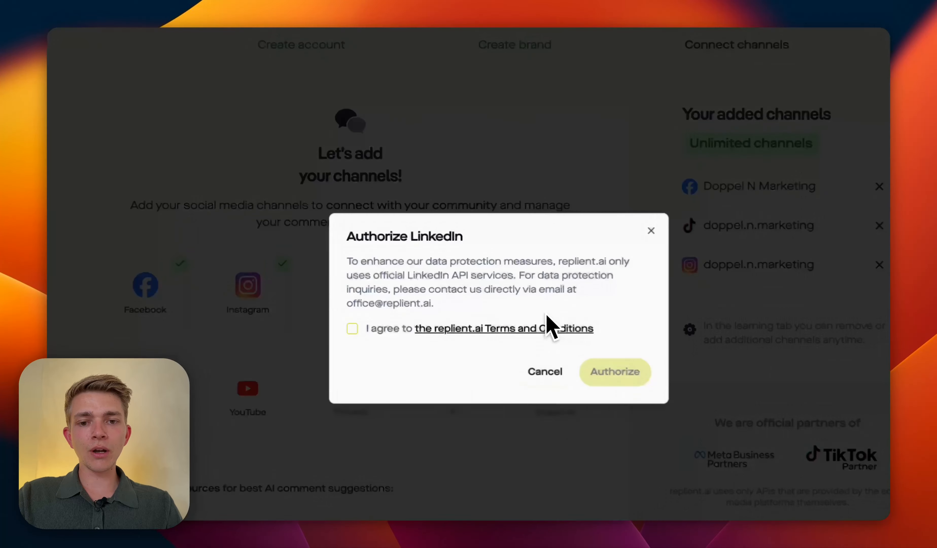
click(367, 313)
click(612, 387)
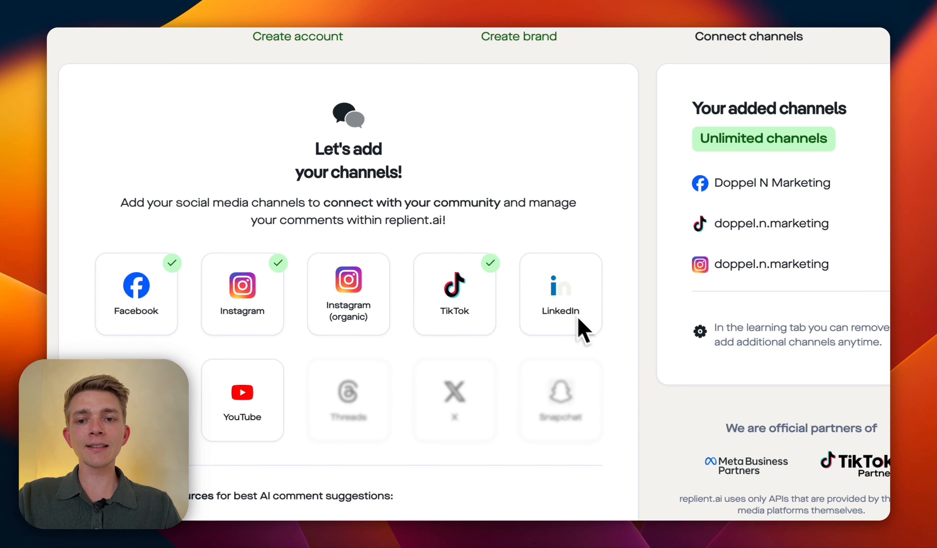
click(381, 207)
click(556, 297)
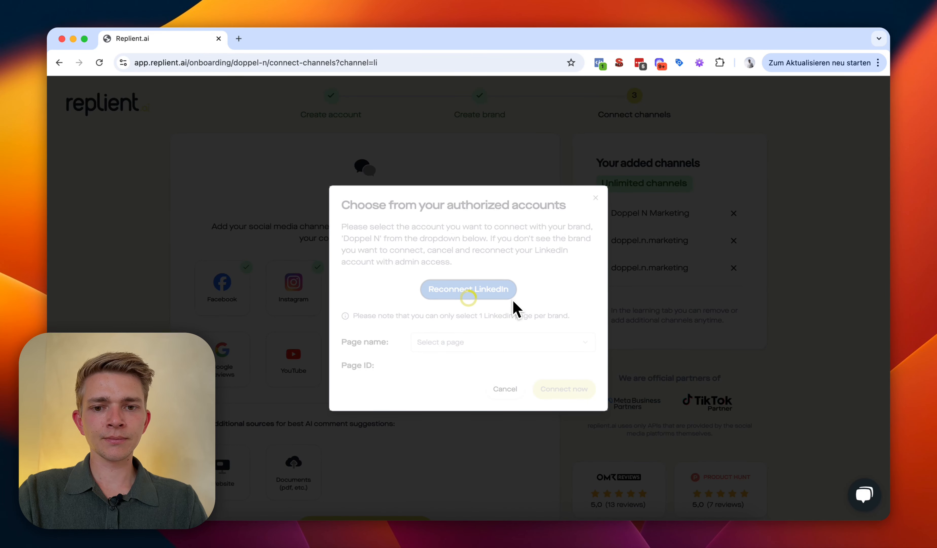
Step: Choose the Doppel N Marketing LinkedIn page and connect it to the brand
click(455, 342)
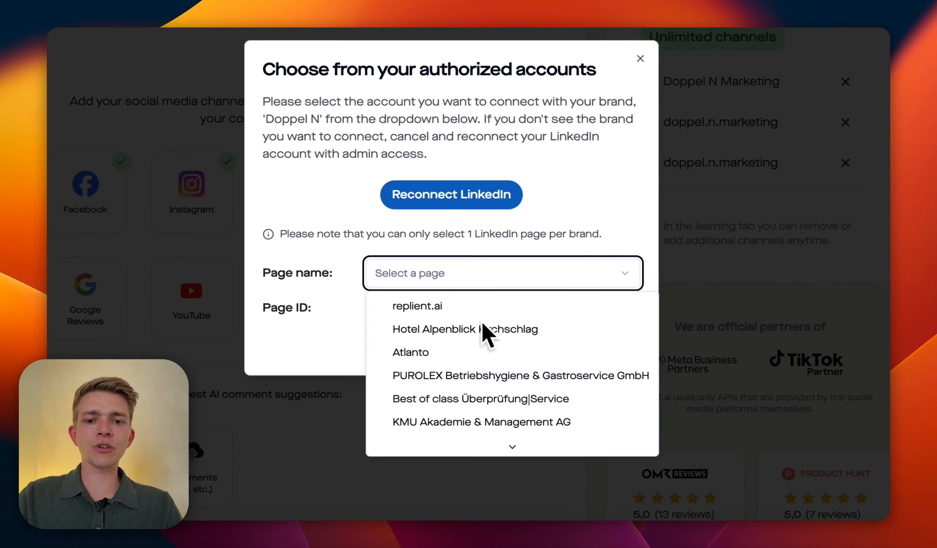
scroll(485, 371, down, 2)
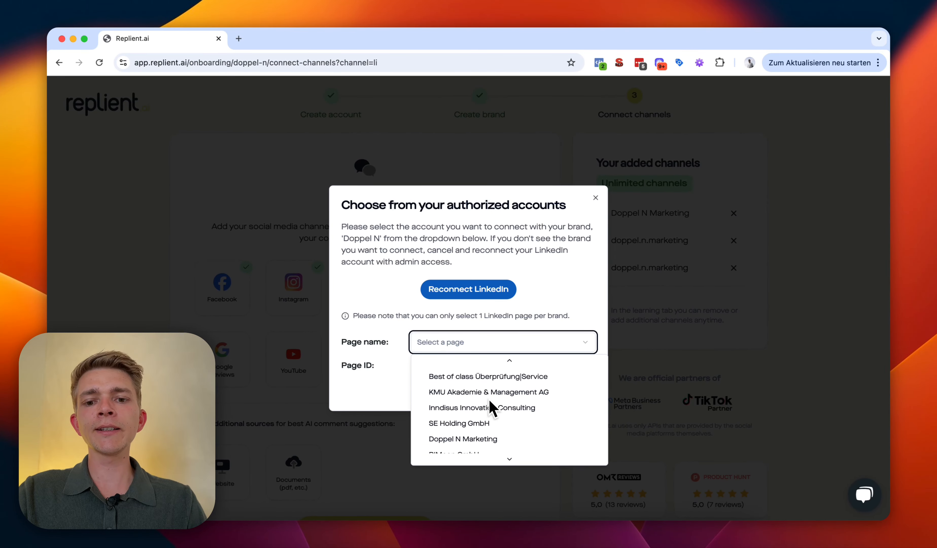
scroll(491, 408, down, 2)
click(466, 378)
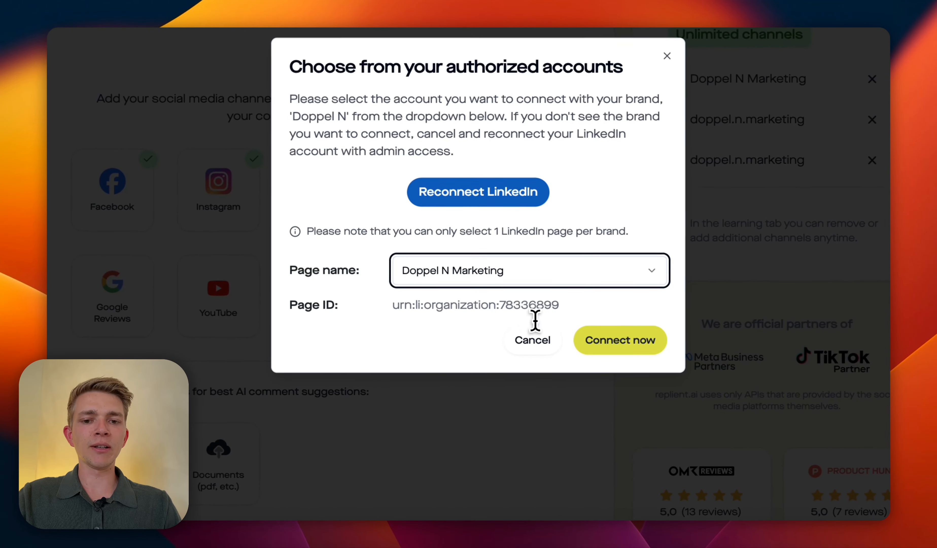
drag(535, 321, 583, 322)
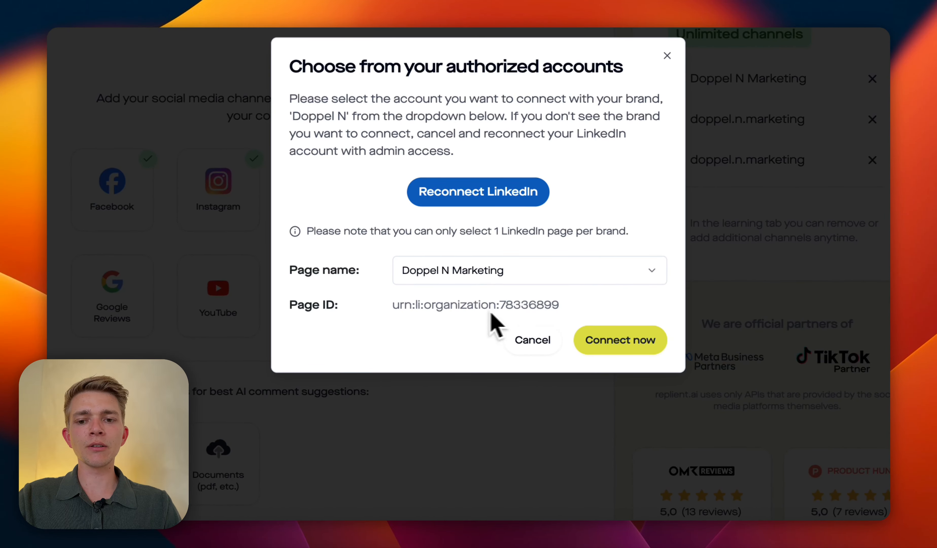
click(604, 339)
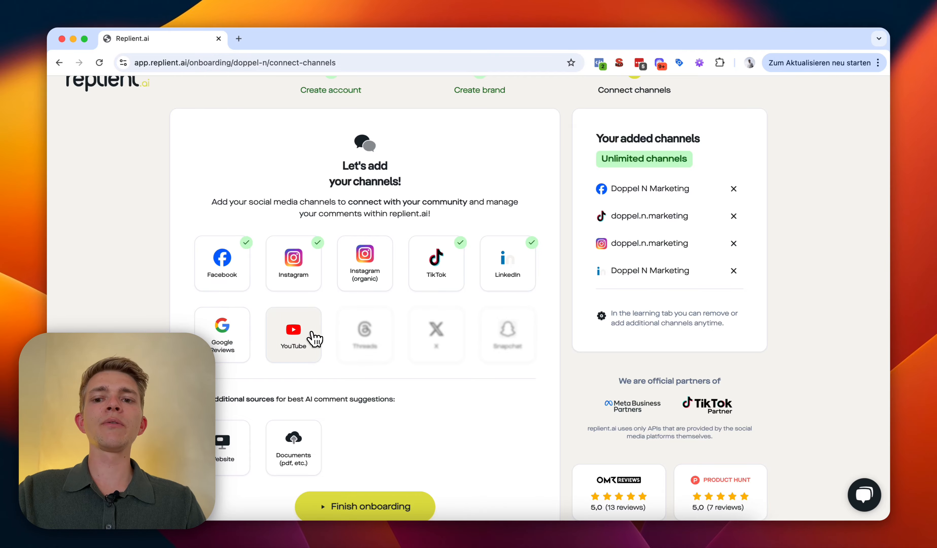
Step: Pick the Google Reviews channel, accept the terms and privacy policy, and authorize access
click(222, 331)
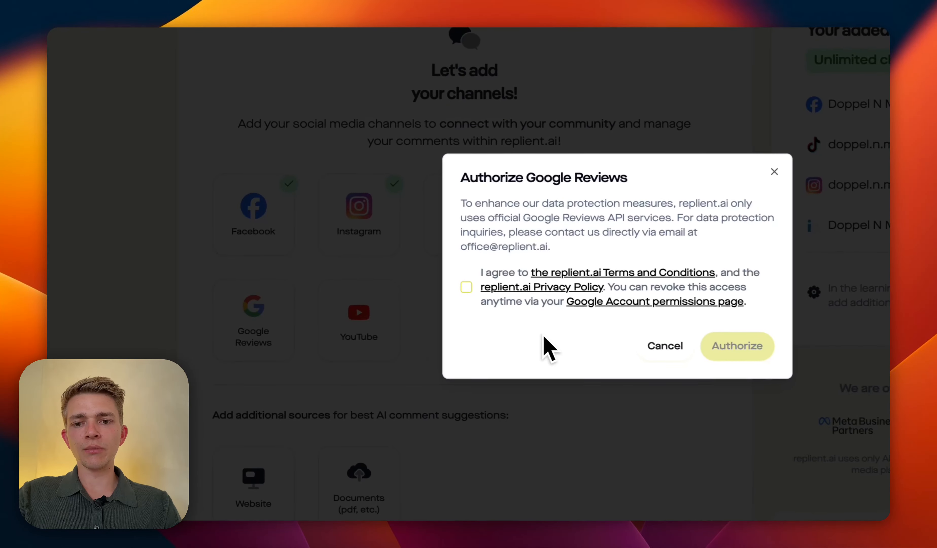
click(367, 313)
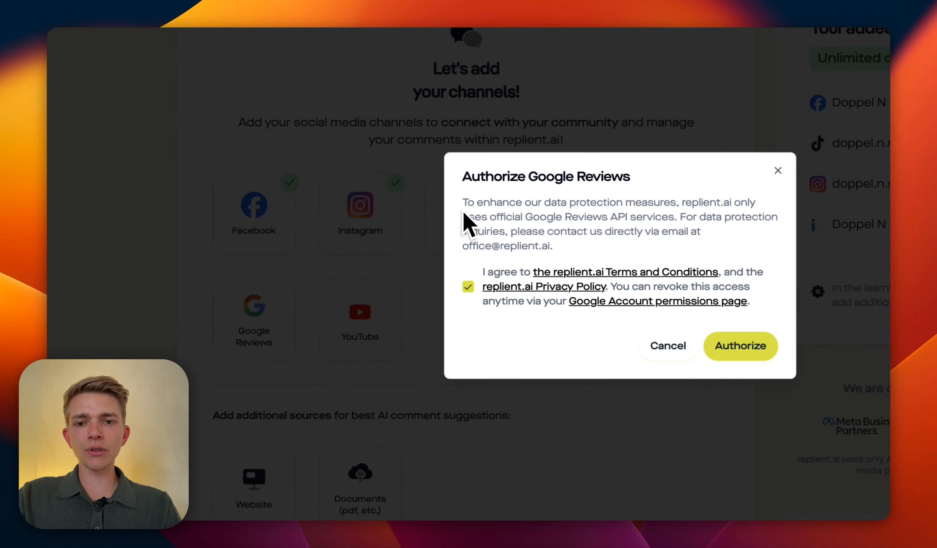
click(740, 346)
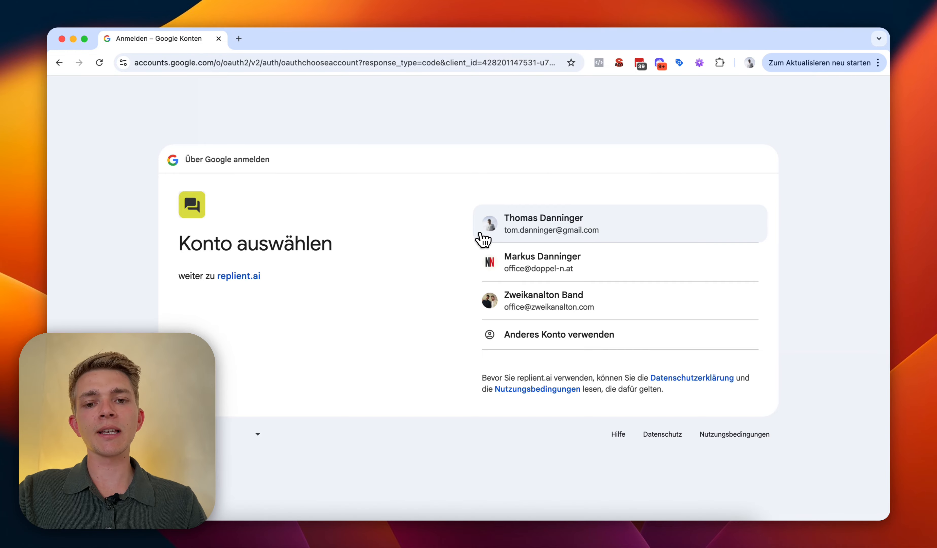
Step: Select the business Google account, review the existing permission details, and confirm access with Weiter
click(535, 268)
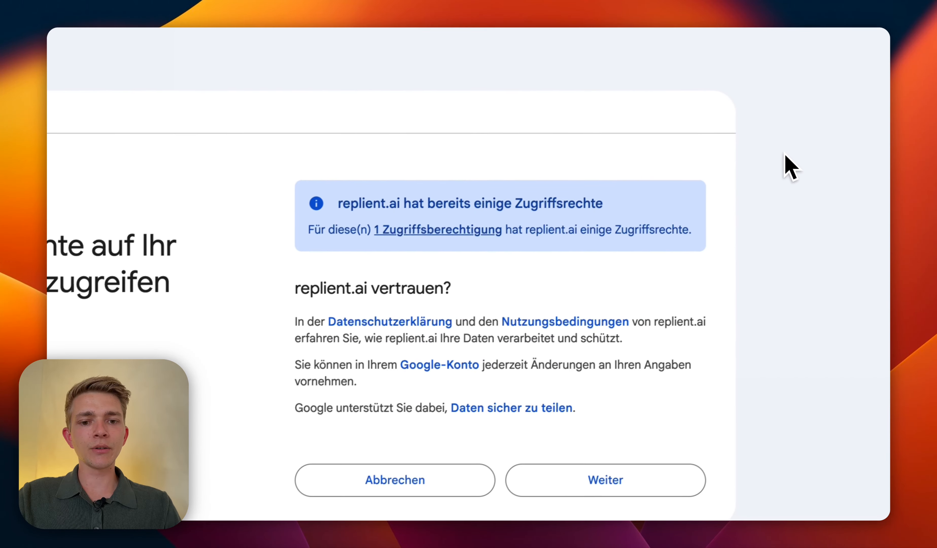
click(440, 280)
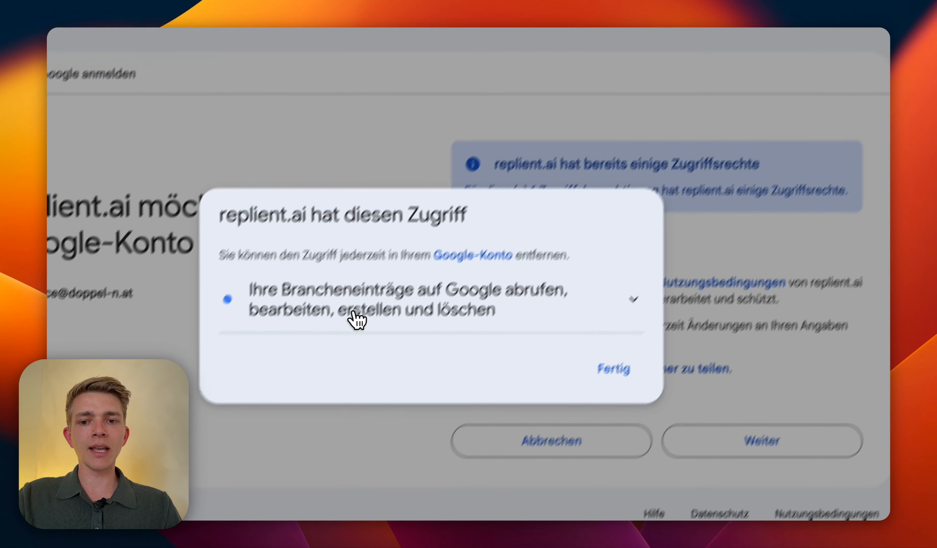
click(356, 318)
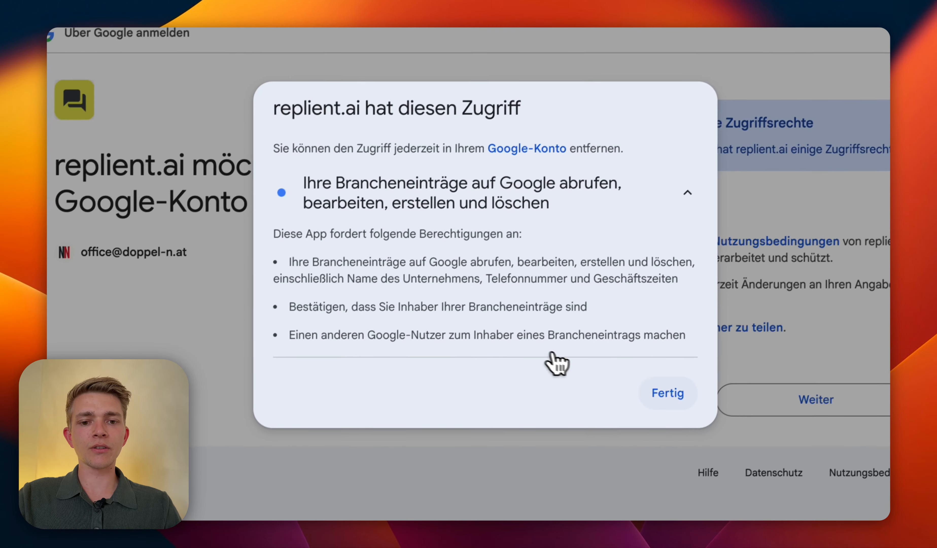
click(667, 393)
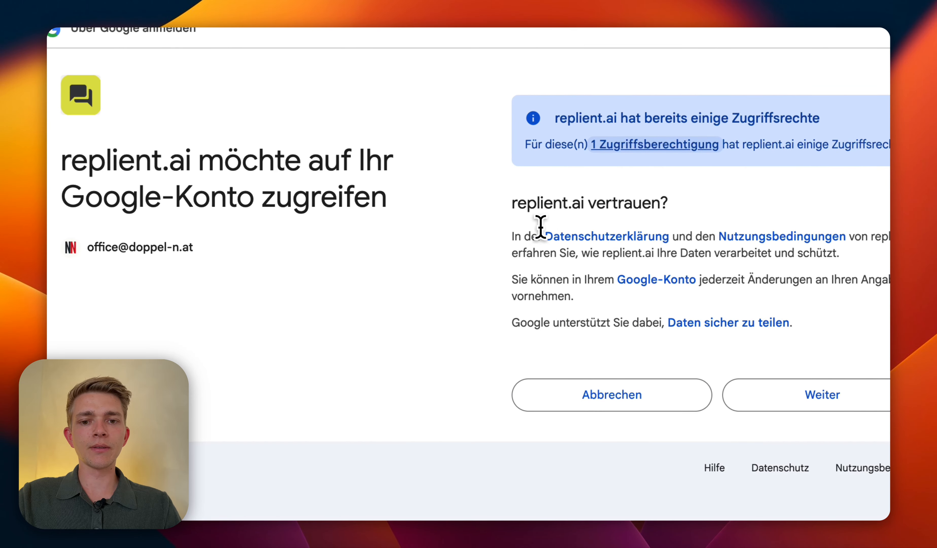
double_click(527, 225)
click(601, 230)
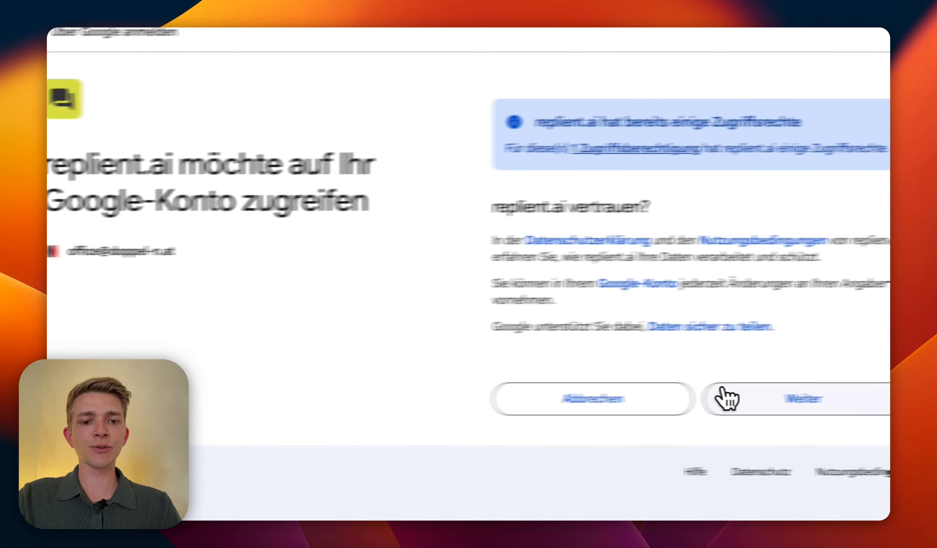
click(741, 395)
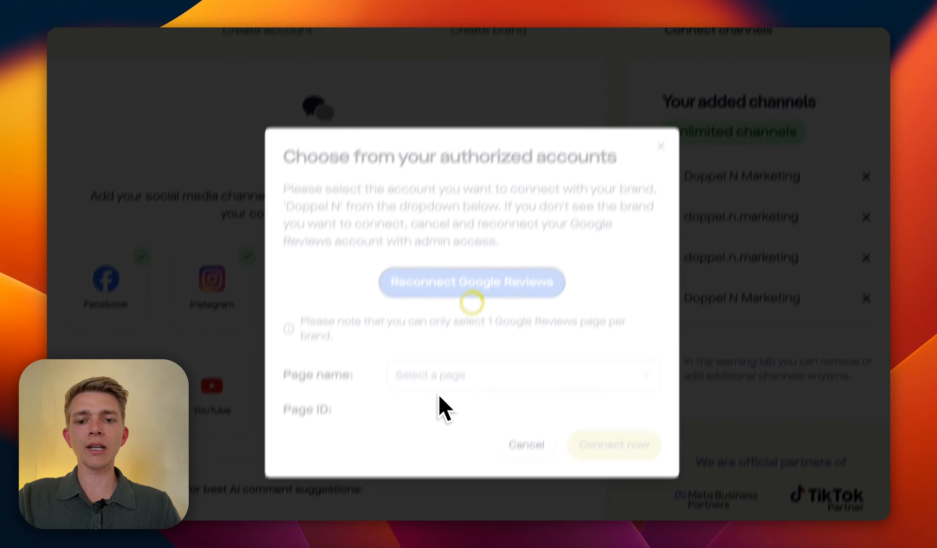
Step: Choose the Doppel N Marketing GmbH Google Reviews page and connect it
click(461, 376)
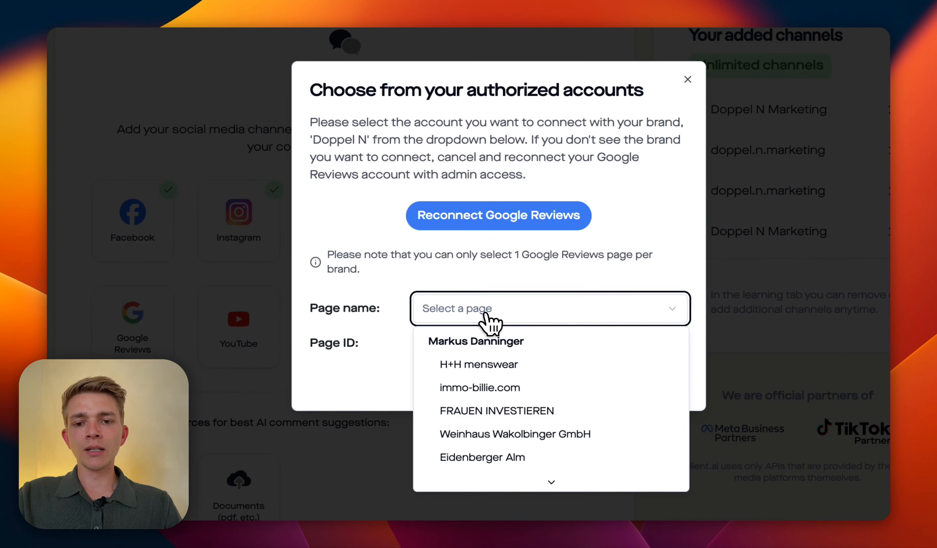
scroll(506, 374, down, 1)
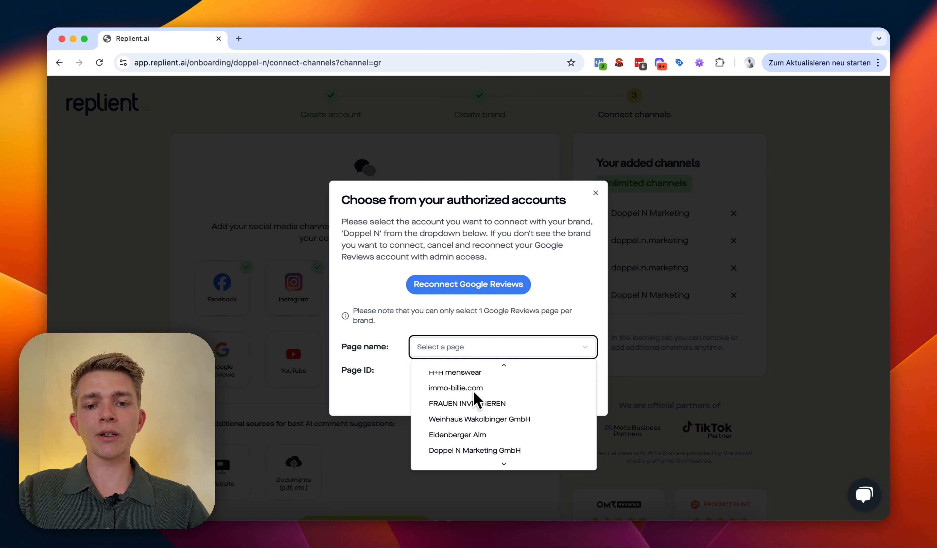
scroll(475, 399, down, 2)
click(422, 429)
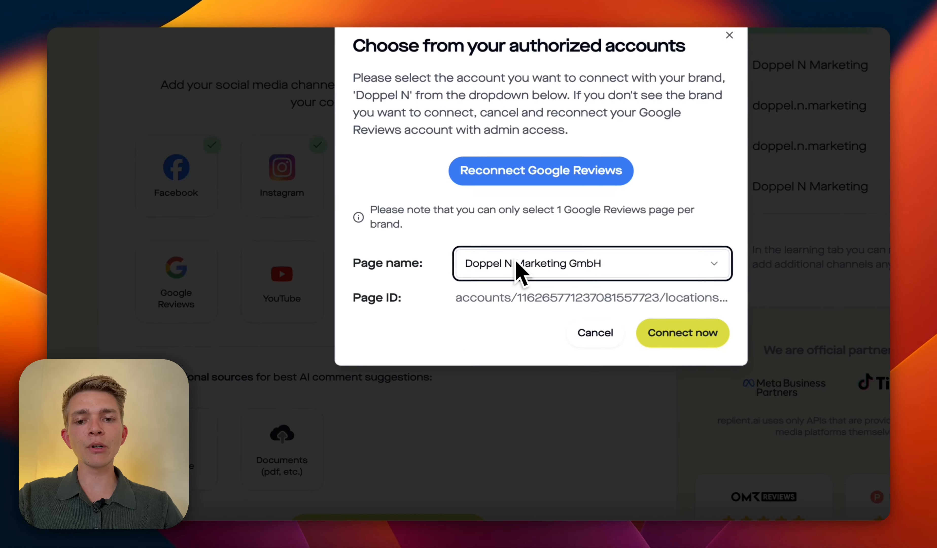
click(657, 331)
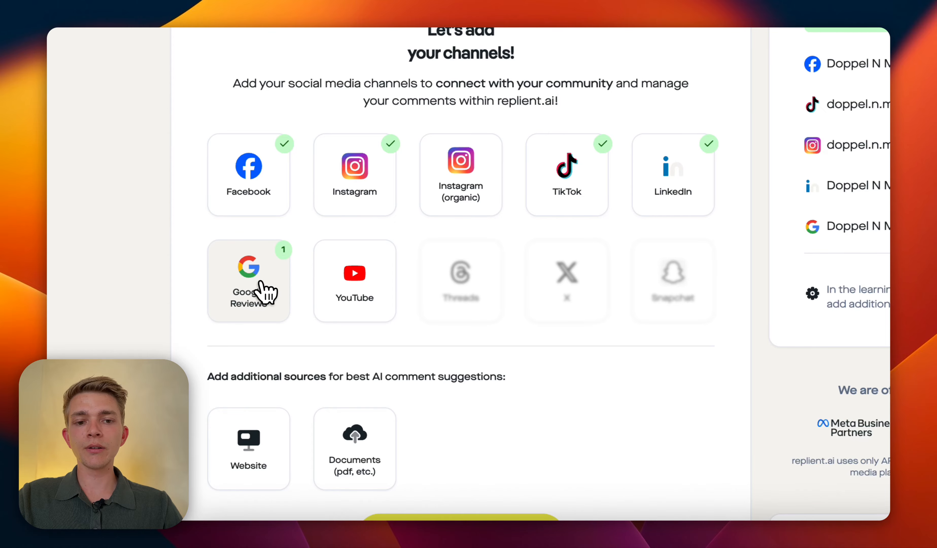
Step: Reopen the Google Reviews account chooser, browse the page list, and close it unchanged
click(263, 292)
click(669, 261)
scroll(669, 336, down, 3)
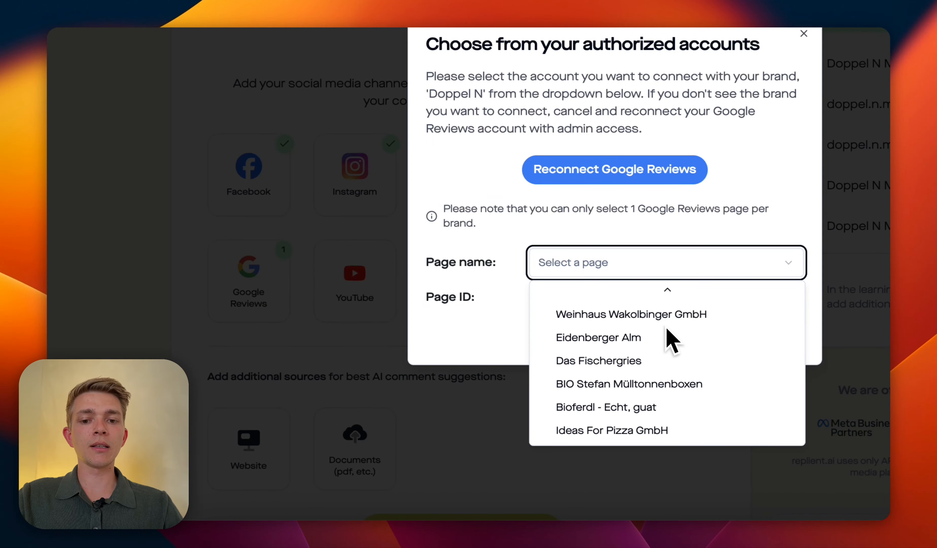
scroll(674, 399, up, 3)
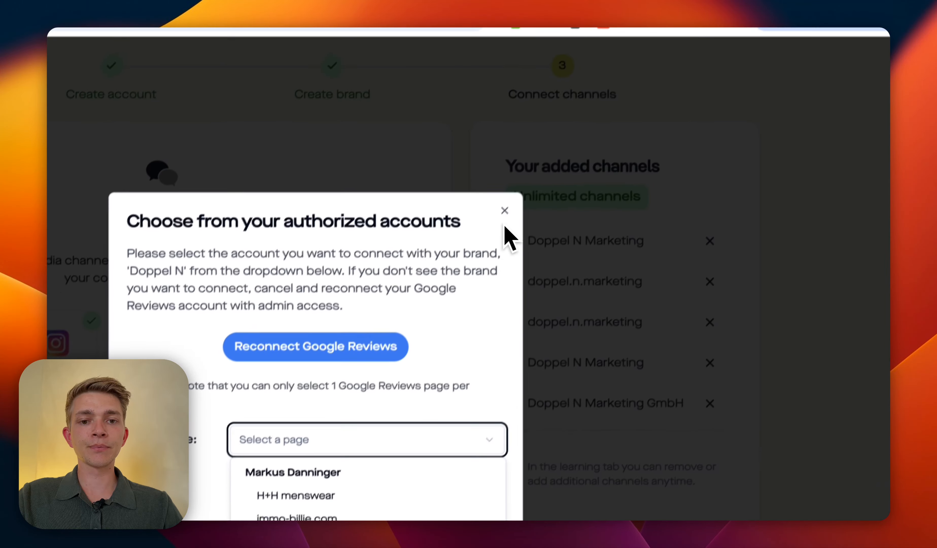
click(504, 210)
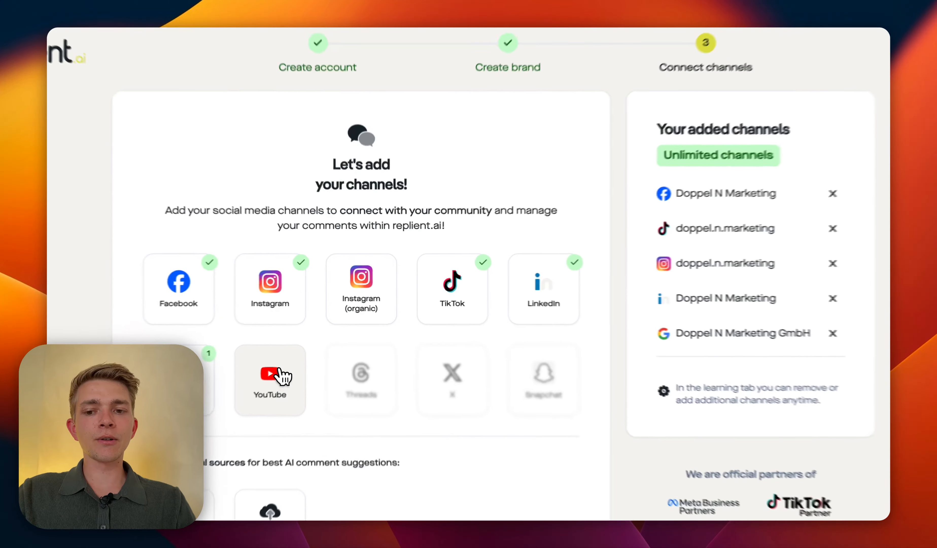
Step: Authorize YouTube with consent, using the company Google account and the Doppel N brand account
click(296, 356)
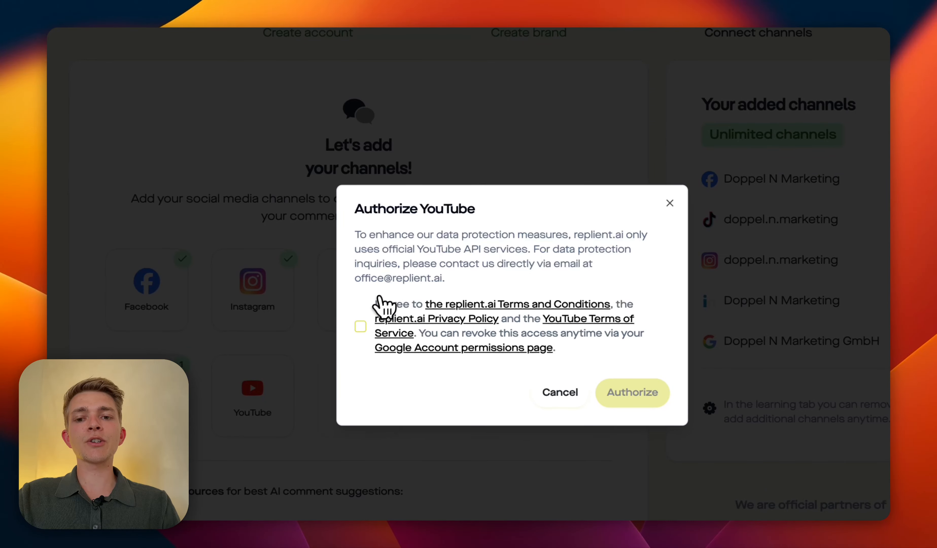
click(360, 326)
click(606, 391)
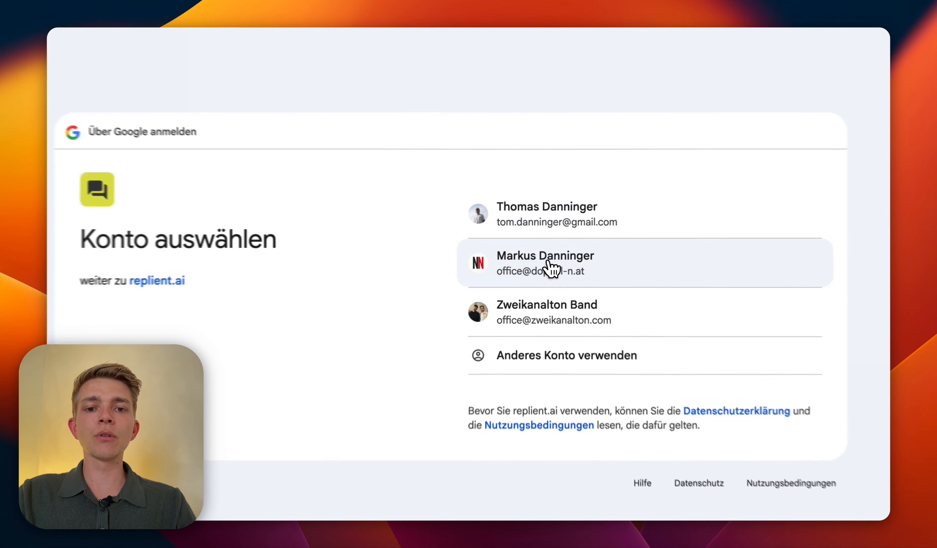
click(549, 265)
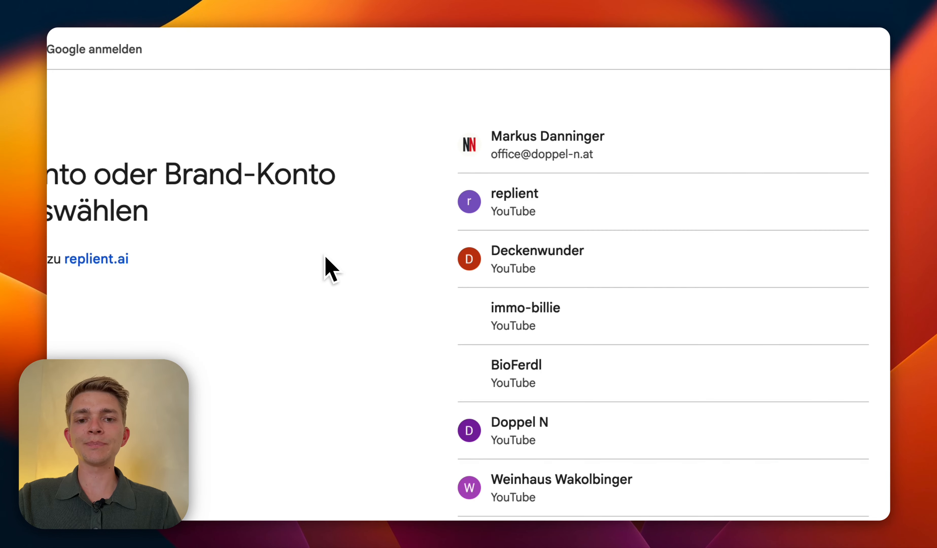
scroll(571, 233, down, 2)
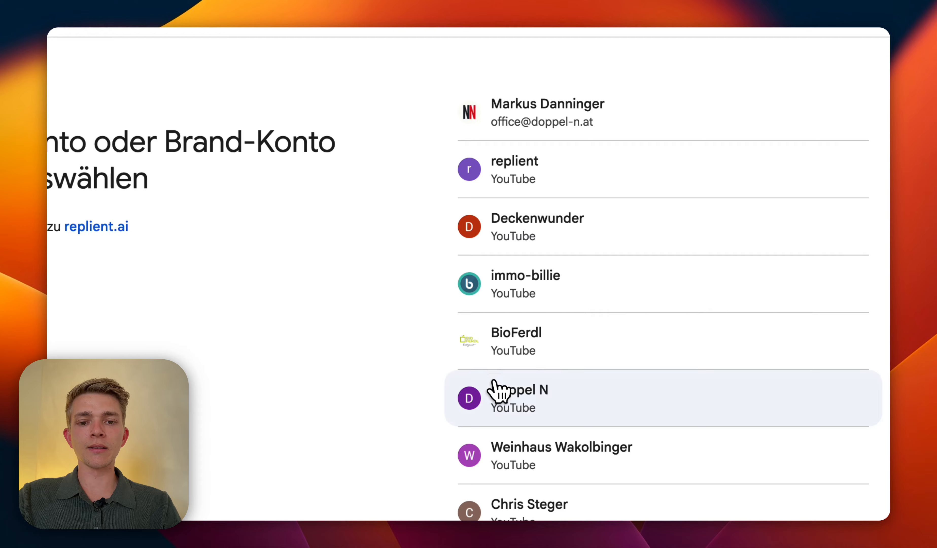
click(534, 410)
Step: Grant all YouTube permissions, then connect the Doppel N Marketing YouTube page
click(468, 161)
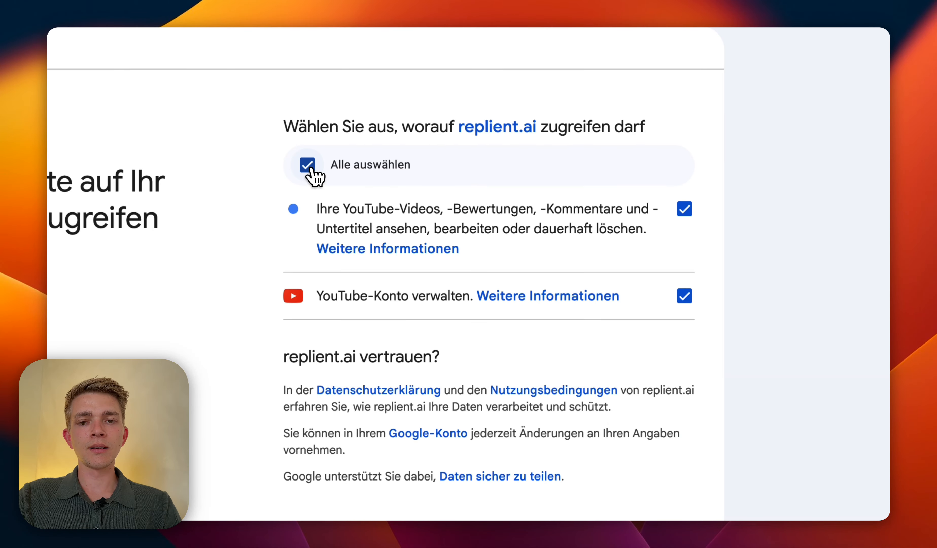
click(311, 171)
click(313, 171)
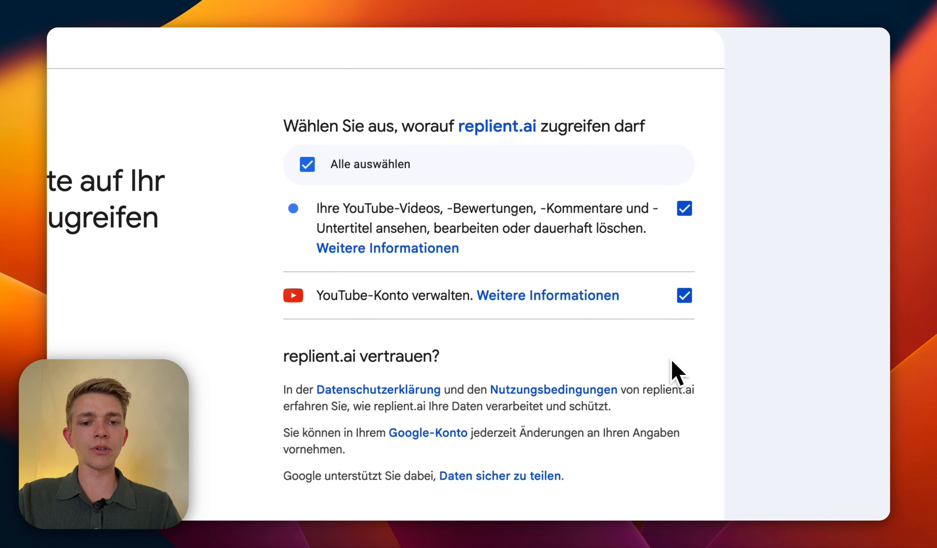
click(675, 436)
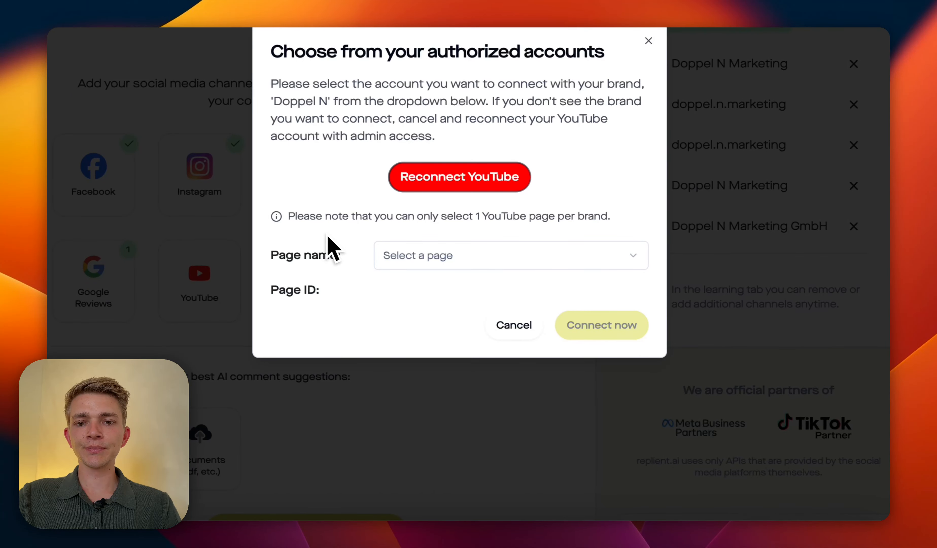
click(455, 263)
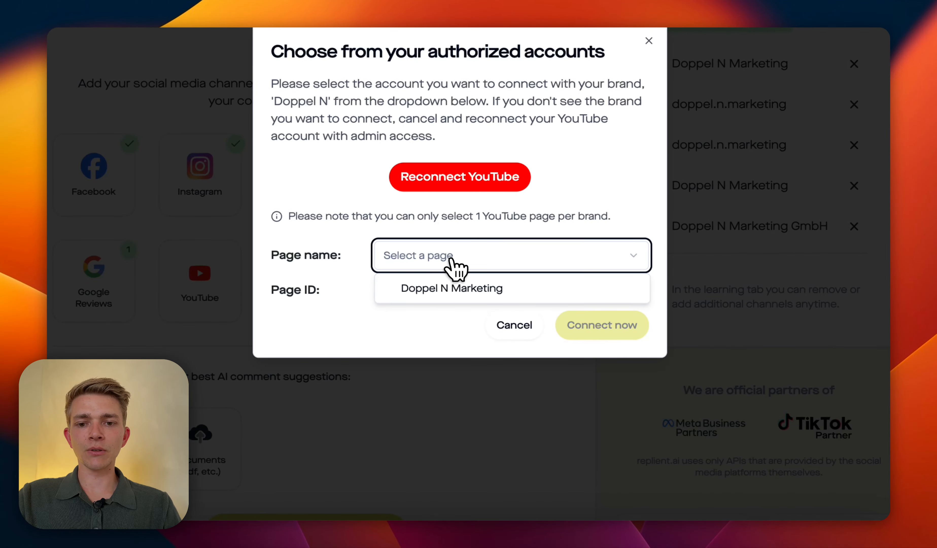
click(438, 294)
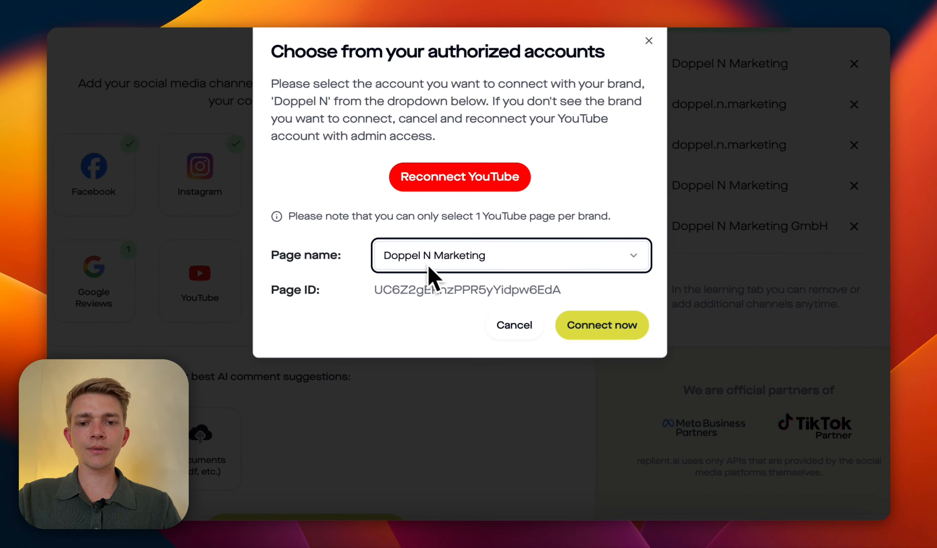
click(613, 331)
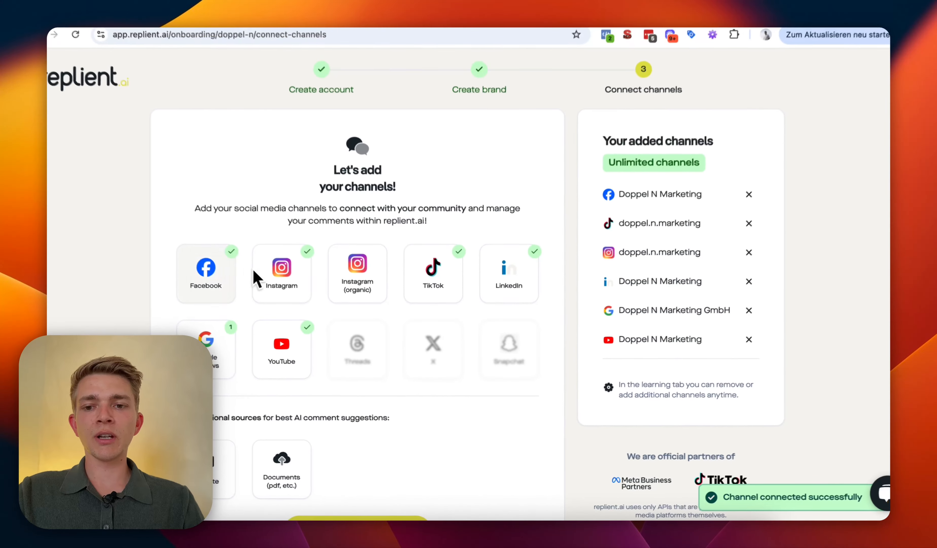
scroll(477, 373, down, 1)
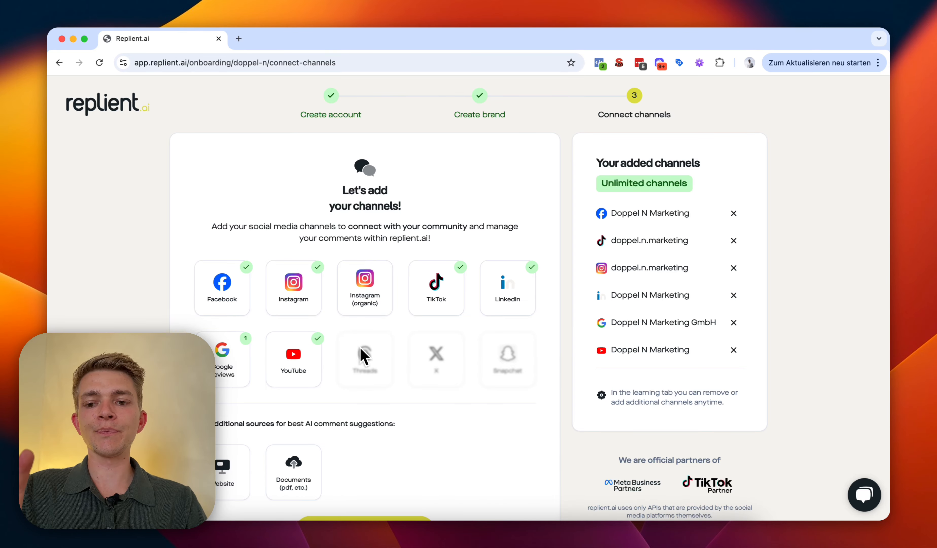
scroll(360, 356, down, 5)
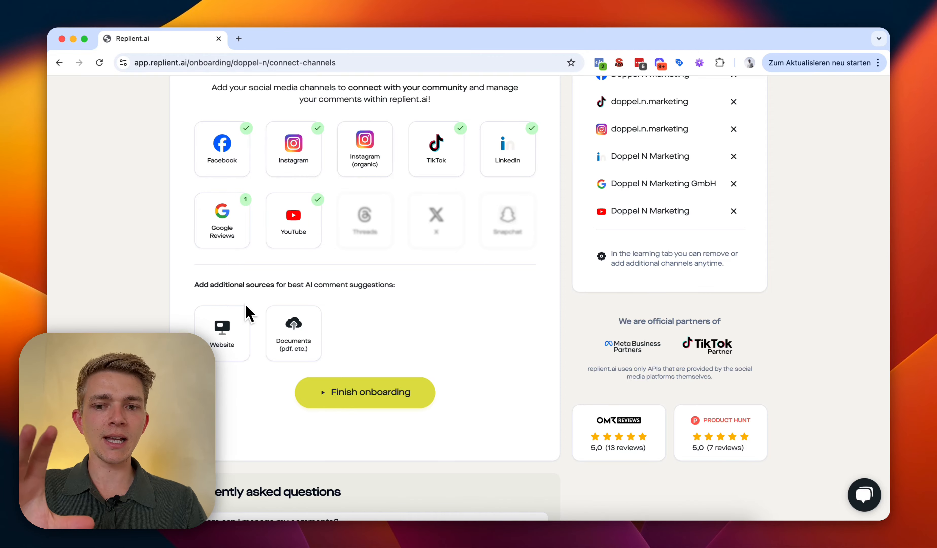
Step: Add the website domain doppel-n.at as a source and connect it
click(222, 330)
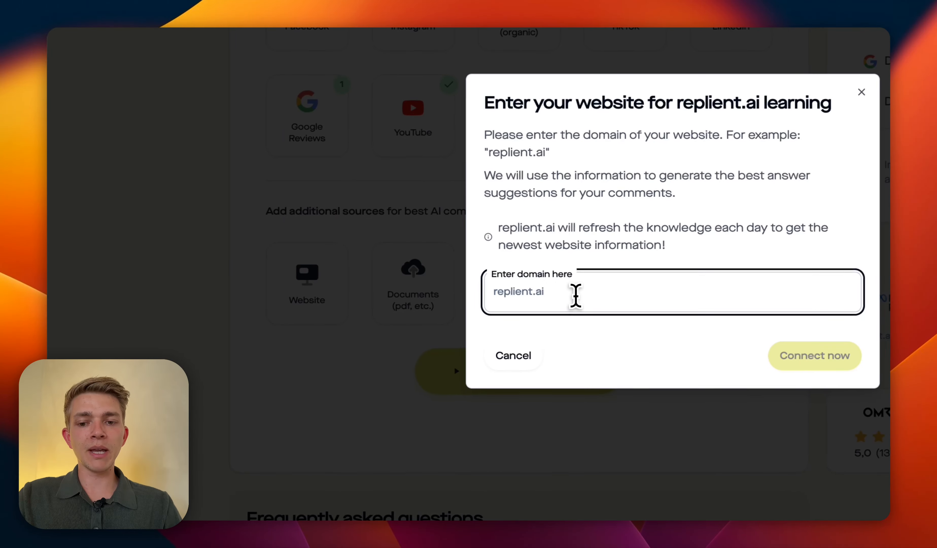
text(doppel-n.at)
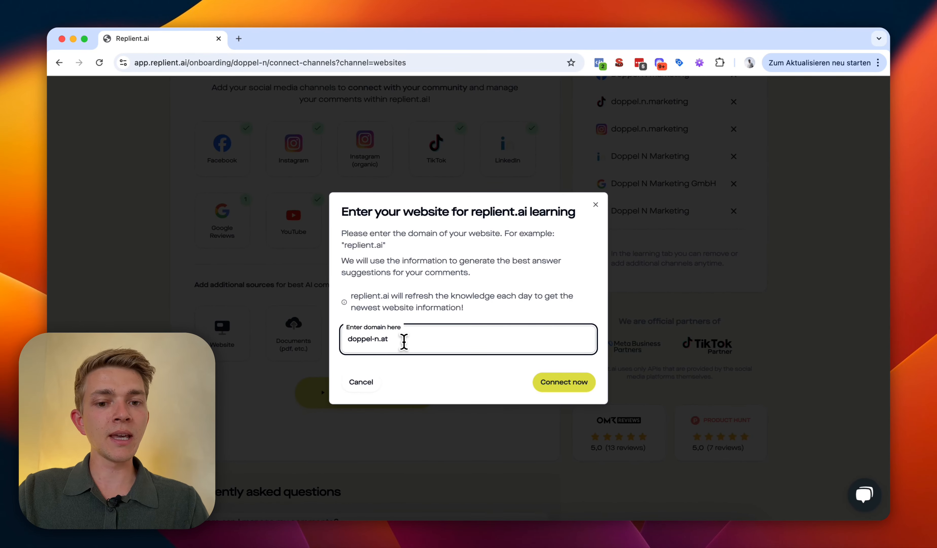
click(541, 386)
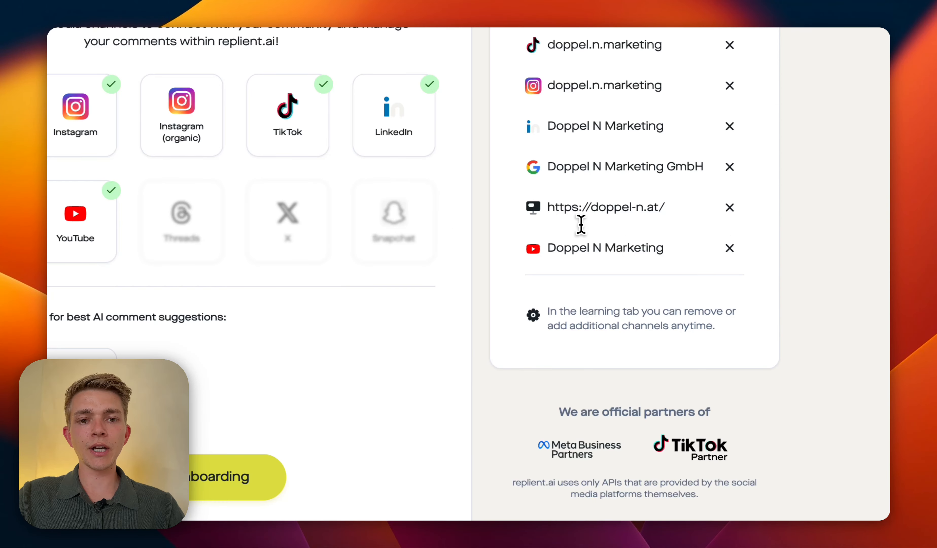
drag(611, 210, 683, 221)
click(670, 214)
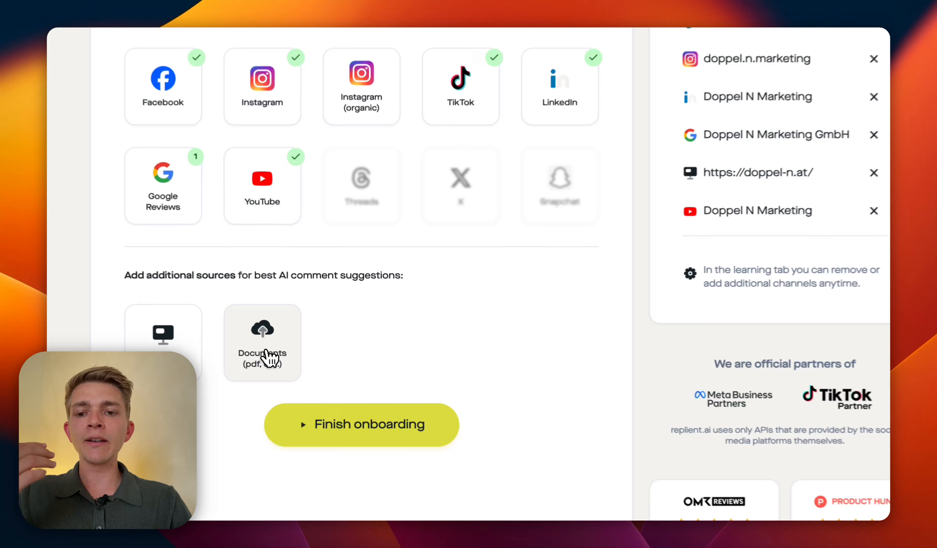
click(298, 343)
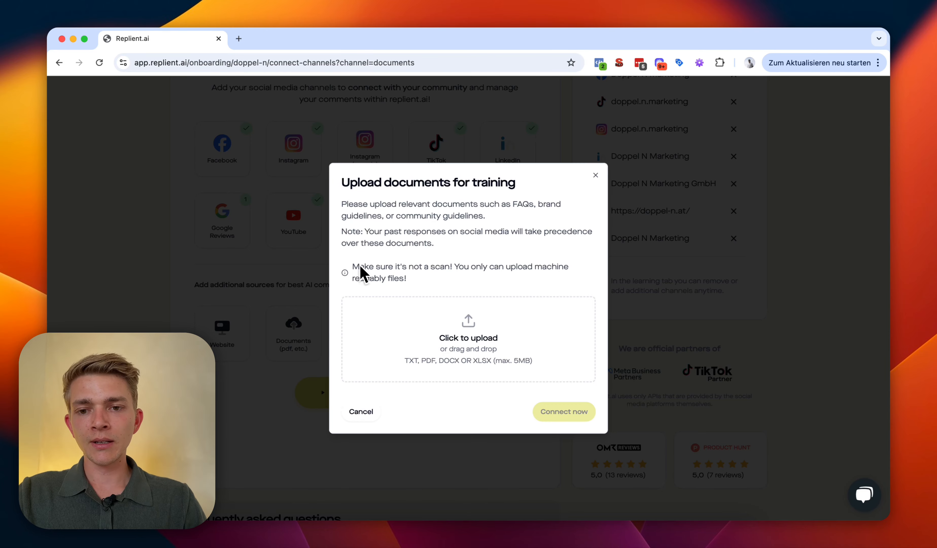
click(596, 176)
scroll(417, 254, down, 2)
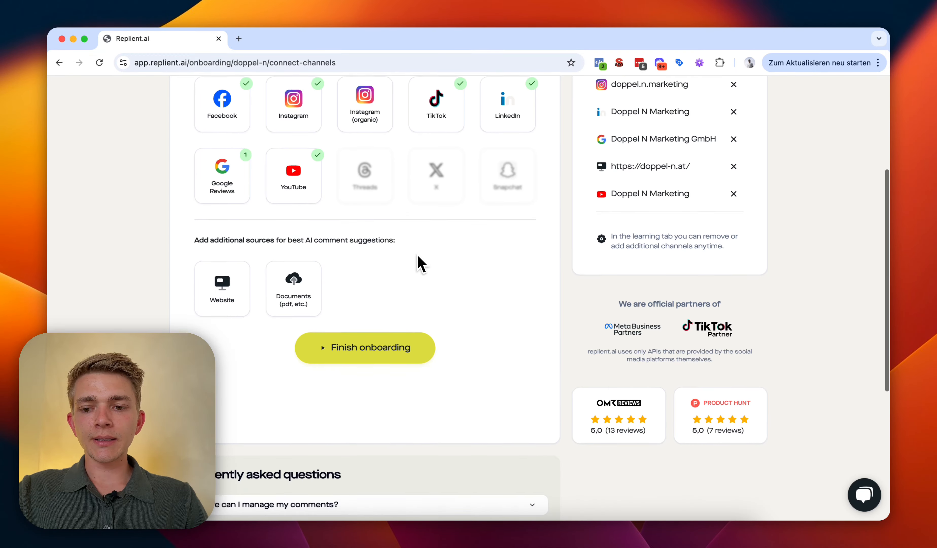
scroll(412, 263, up, 5)
scroll(608, 255, down, 5)
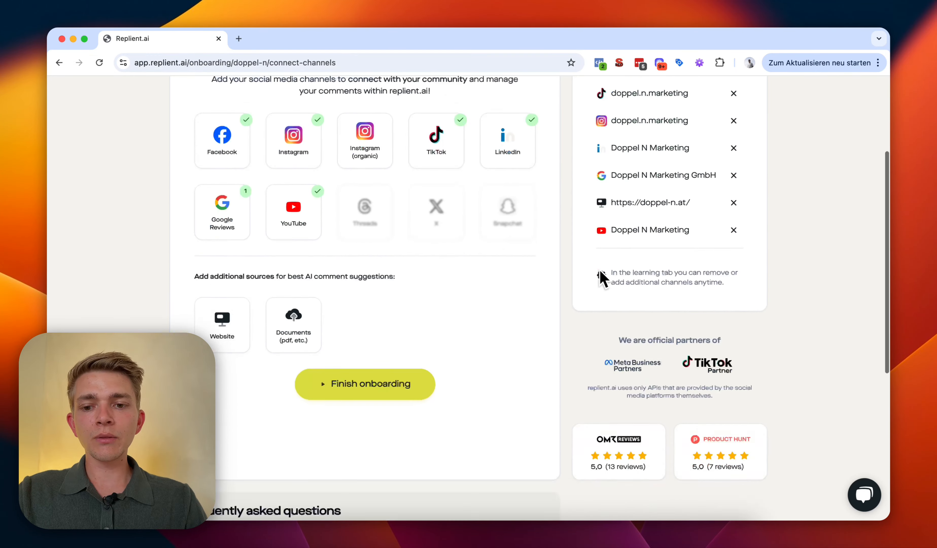
click(395, 359)
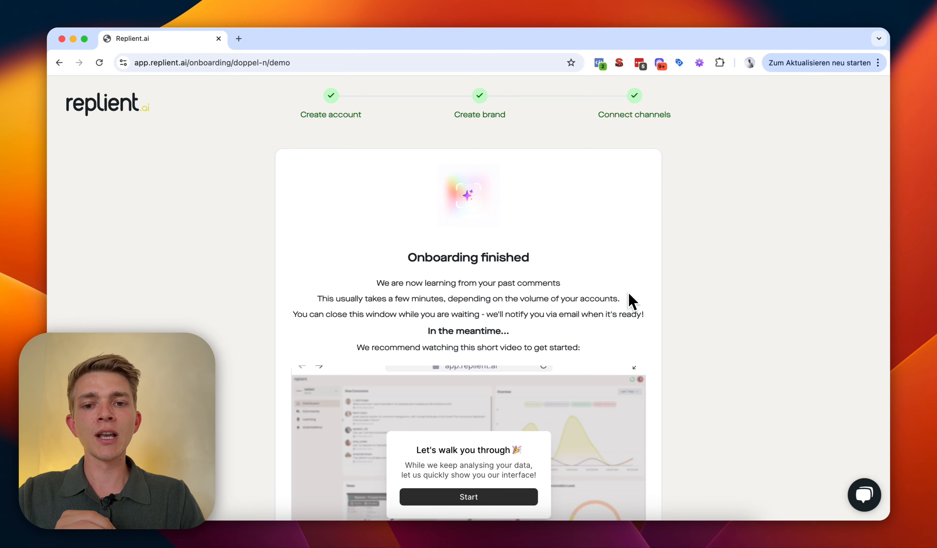
Step: Scroll down the Onboarding finished page to the Wait in dashboard button
scroll(632, 301, down, 5)
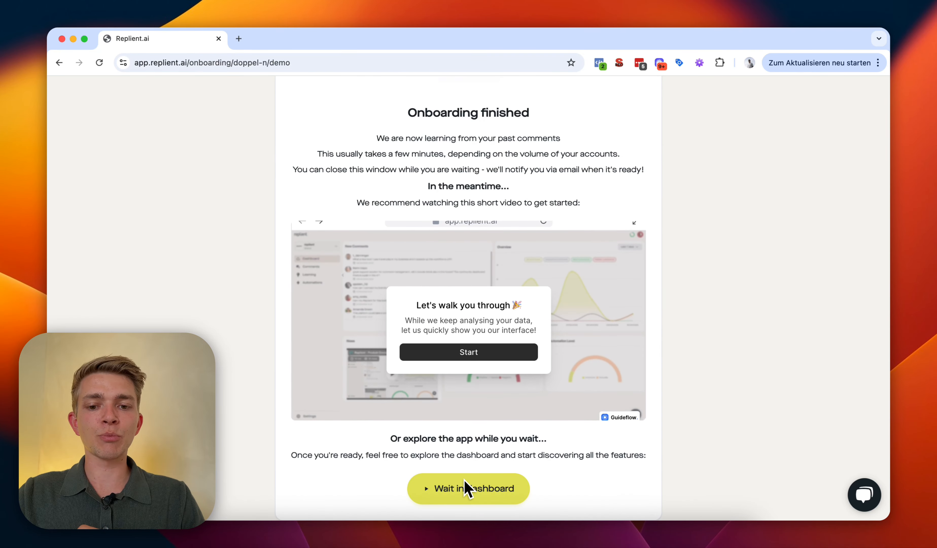